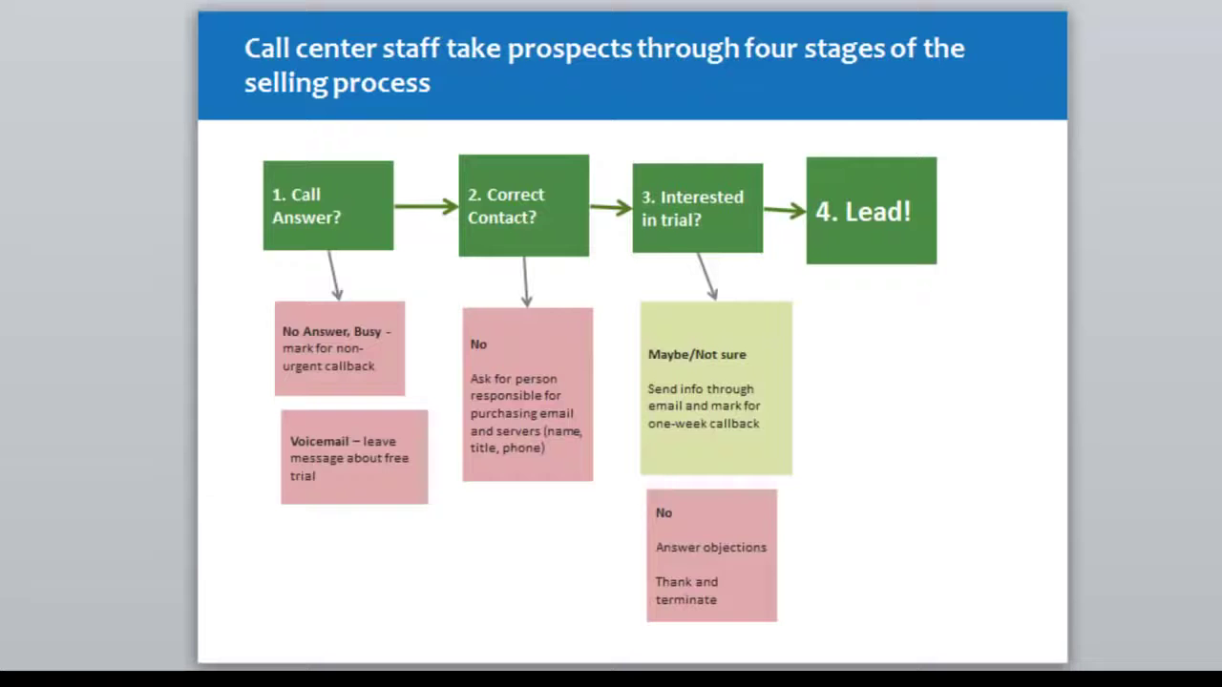
# Advance from the messy flowchart slide to the neatly aligned version.
pyautogui.press('pagedown')
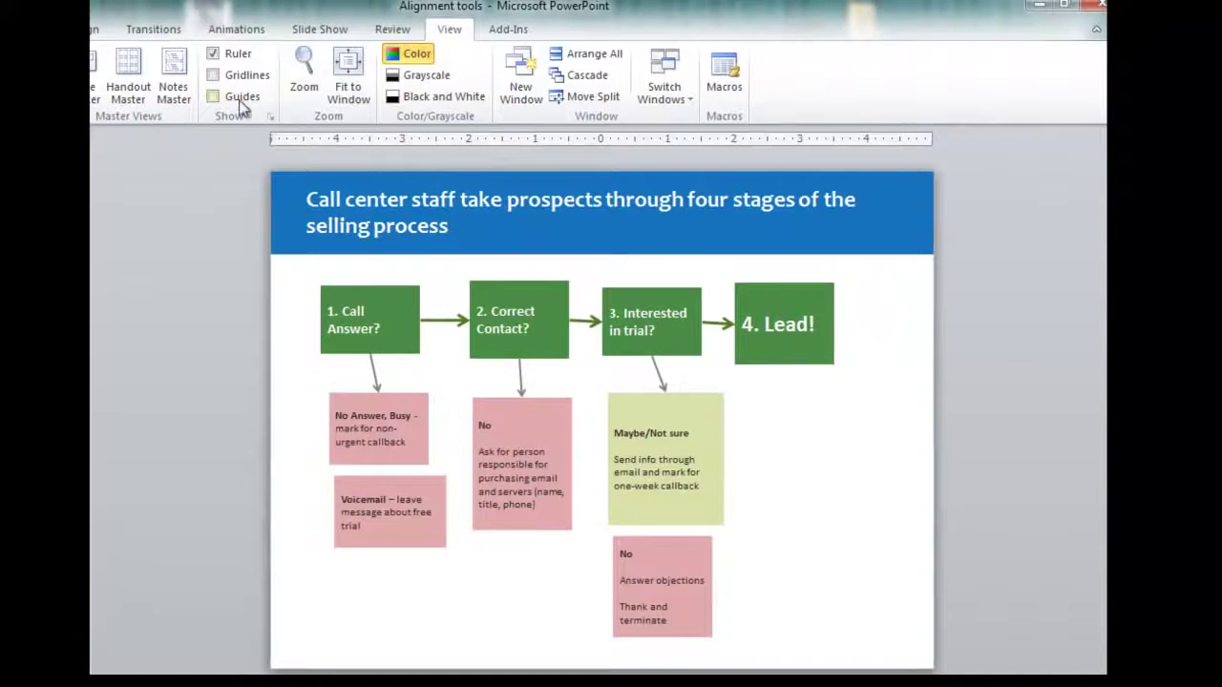
# Turn on slide gridlines, briefly selecting and then deselecting the pink No note.
pyautogui.click(213, 75)
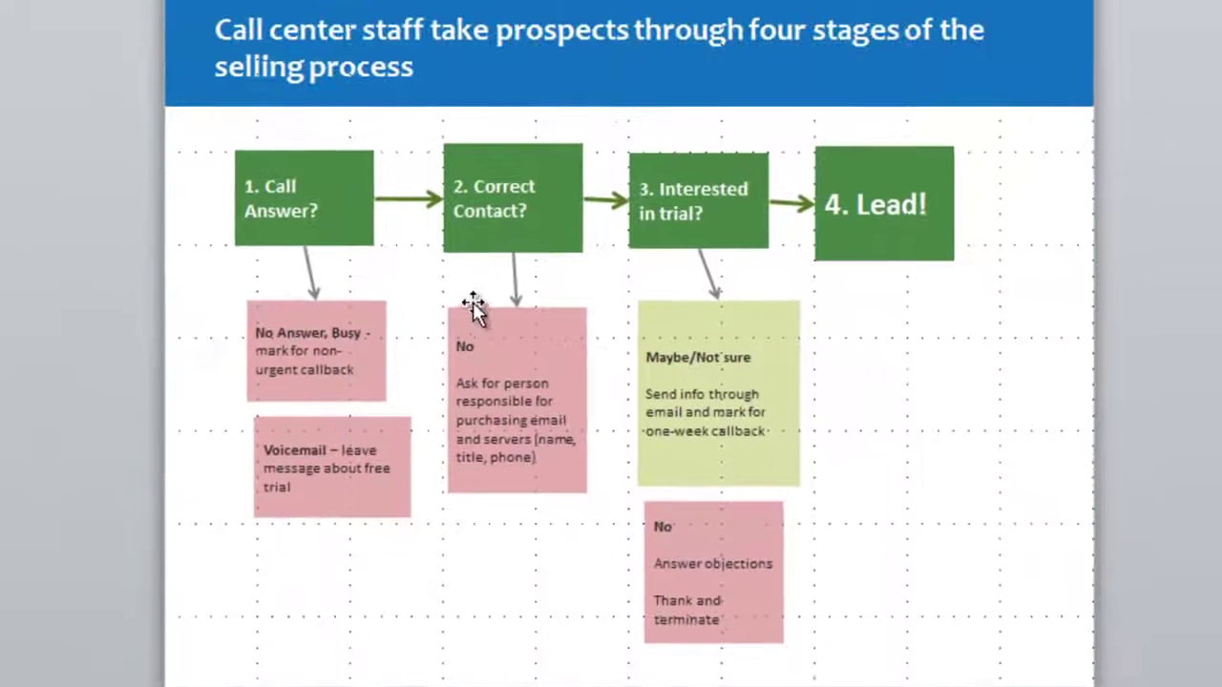
pyautogui.click(479, 311)
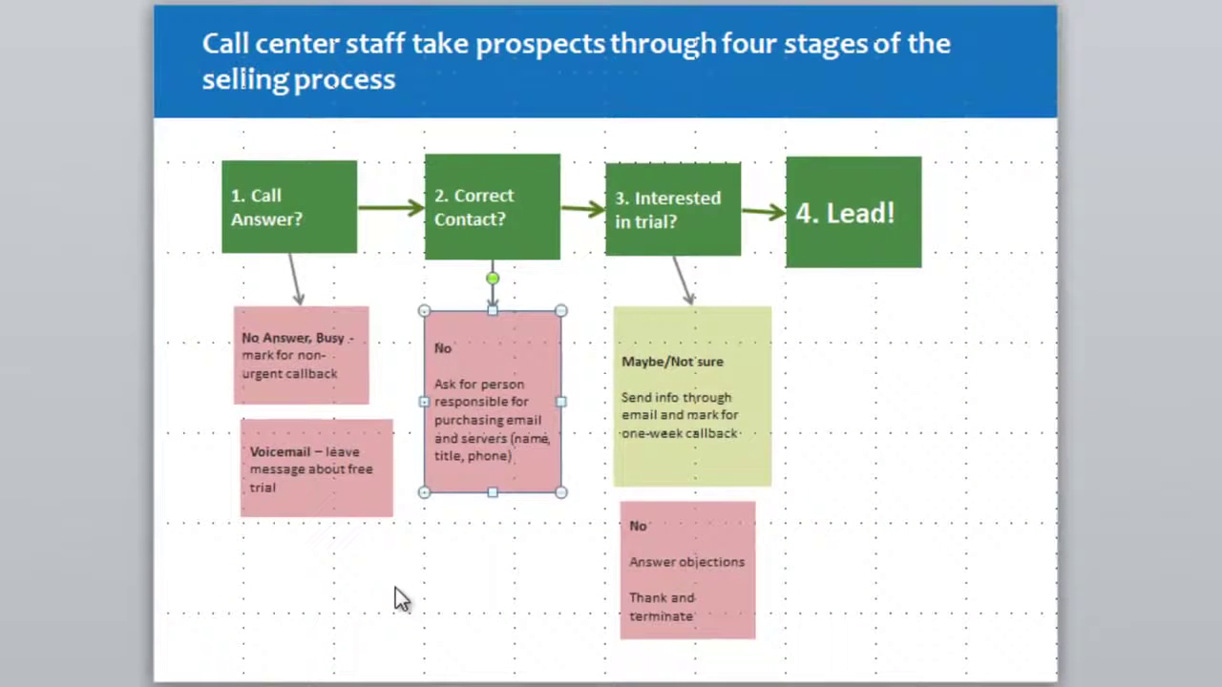
pyautogui.click(174, 480)
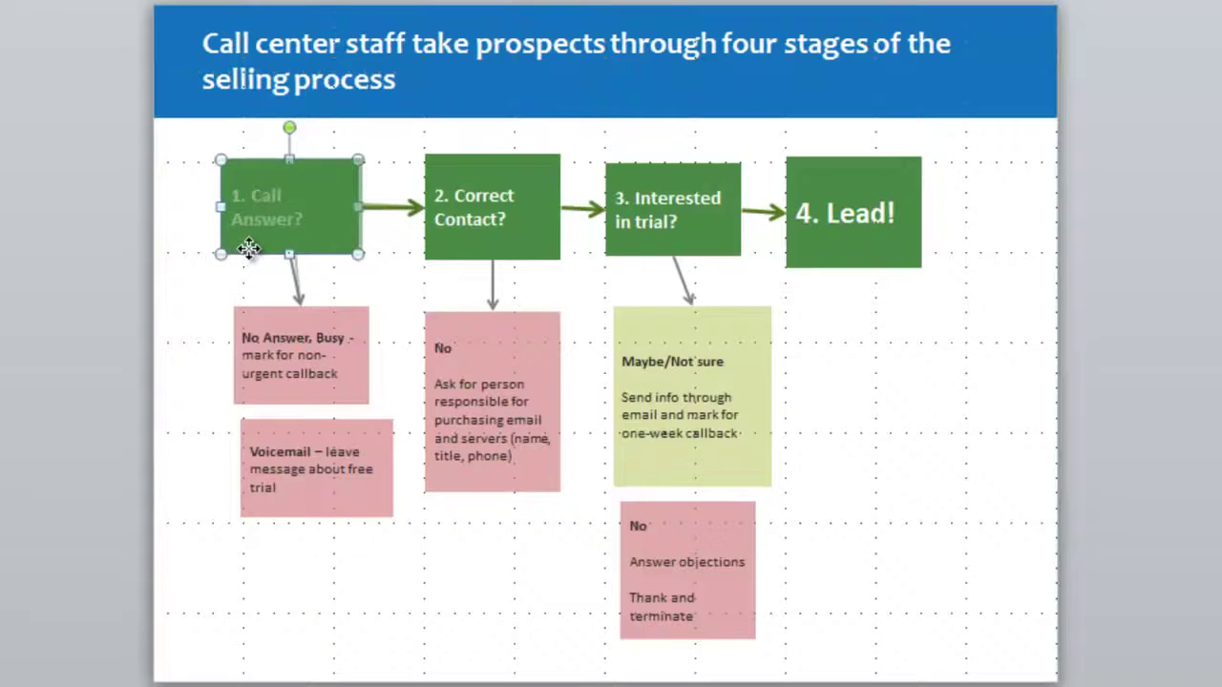
# Nudge 1. Call Answer? right, then select it with 2. Correct Contact? and 3. Interested in trial?
pyautogui.moveTo(248, 248); pyautogui.dragTo(259, 245)
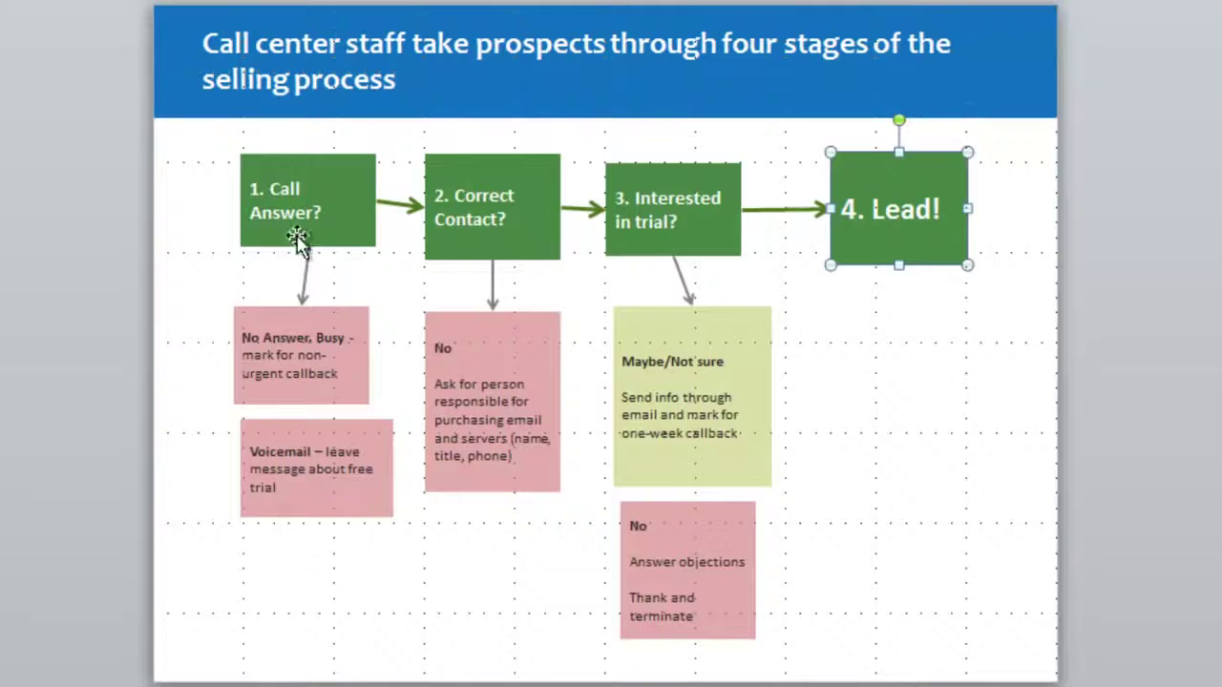
pyautogui.click(359, 232)
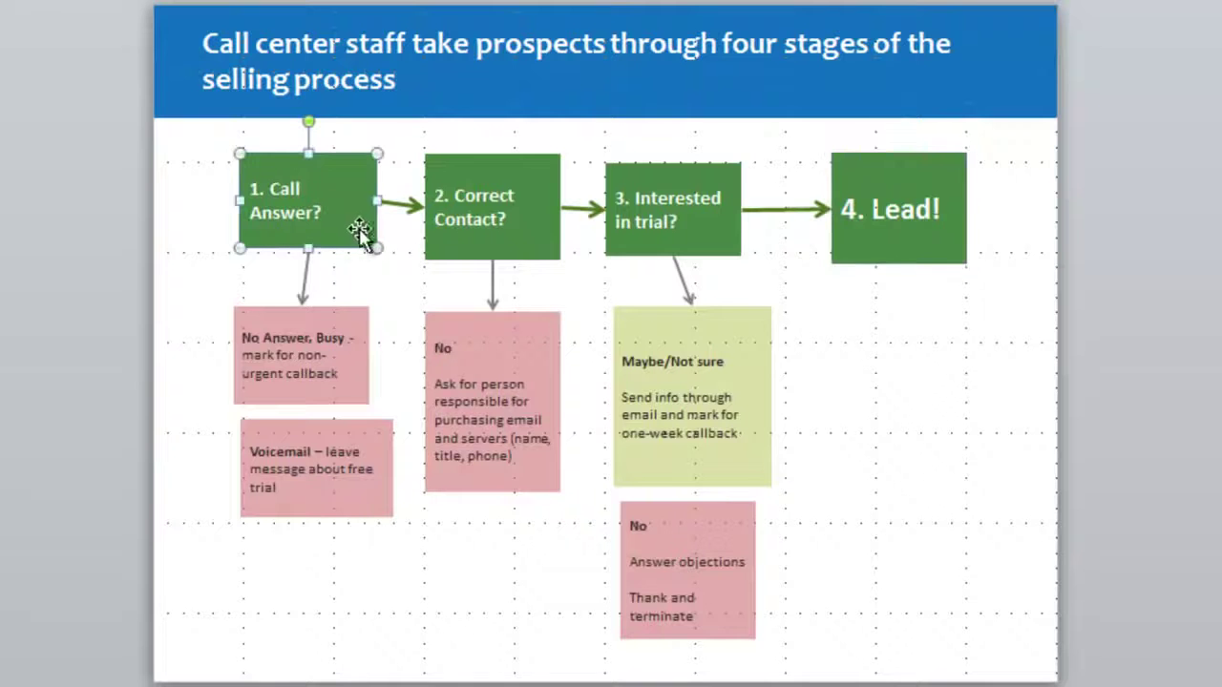
pyautogui.keyDown('shift'); pyautogui.click(559, 245); pyautogui.keyUp('shift')
pyautogui.keyDown('shift'); pyautogui.click(749, 231); pyautogui.keyUp('shift')
# Add 4. Lead! to the selection and distribute the four stage boxes horizontally.
pyautogui.keyDown('shift'); pyautogui.click(900, 251); pyautogui.keyUp('shift')
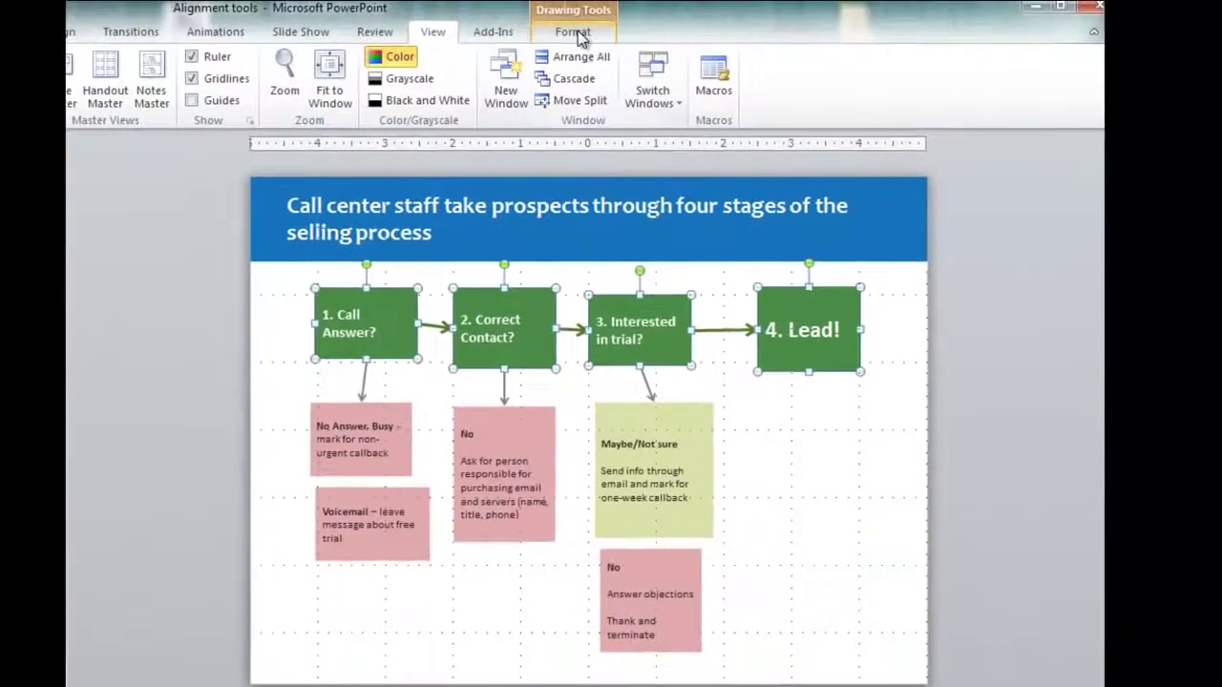
pyautogui.click(573, 3)
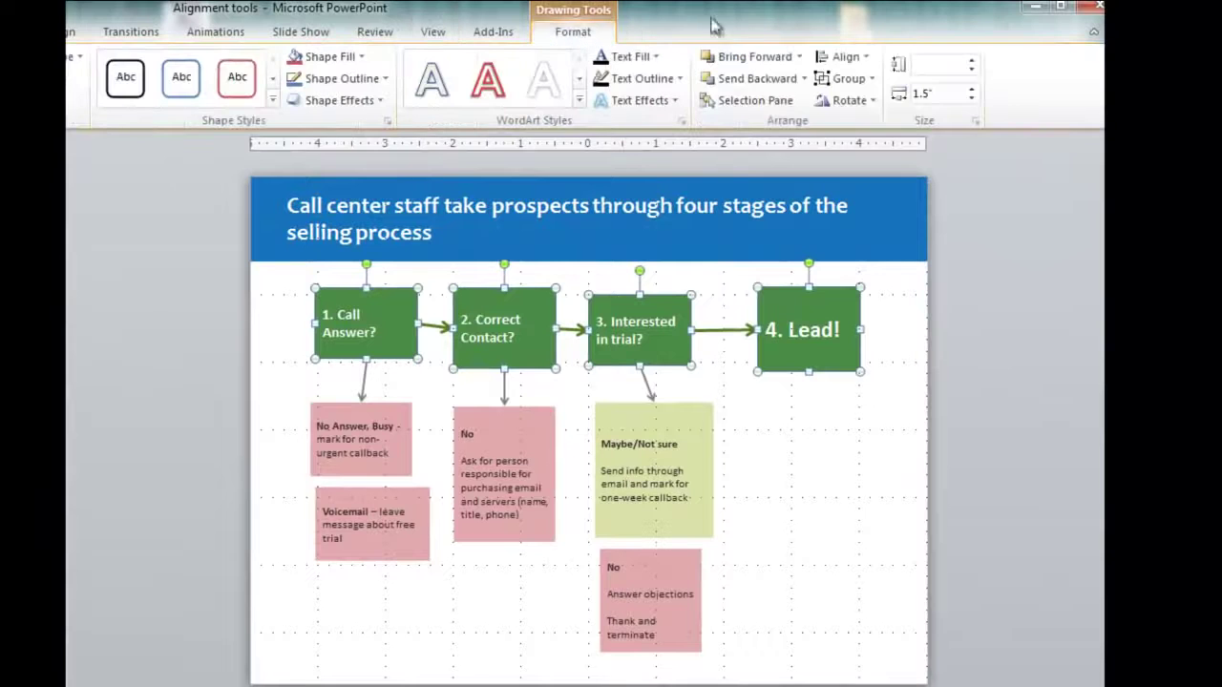
pyautogui.click(868, 55)
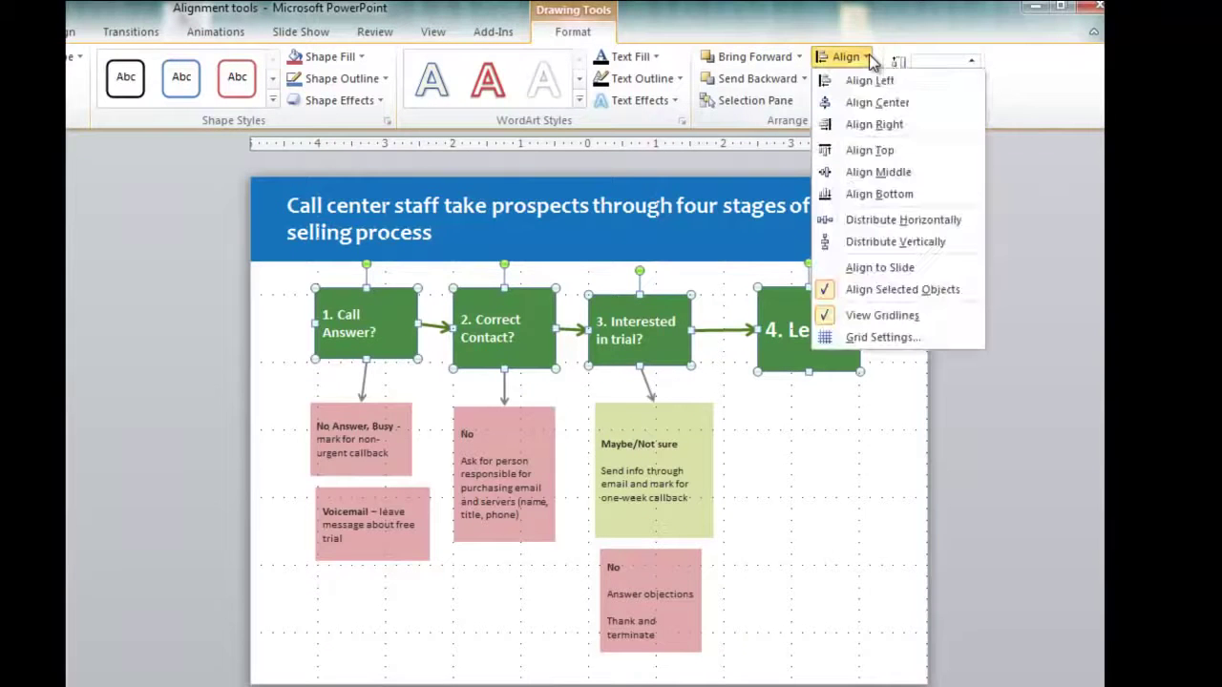
pyautogui.click(893, 222)
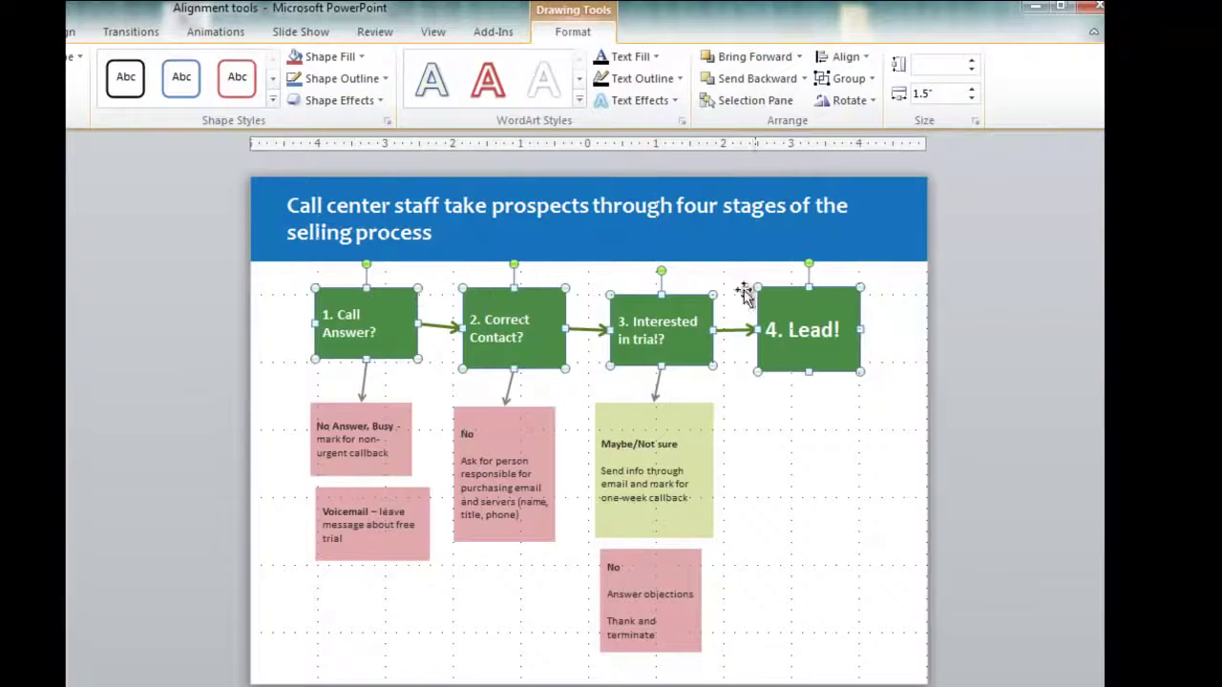
# Try Align Top and Align Bottom on the four stage boxes, settling on Align Top.
pyautogui.click(868, 61)
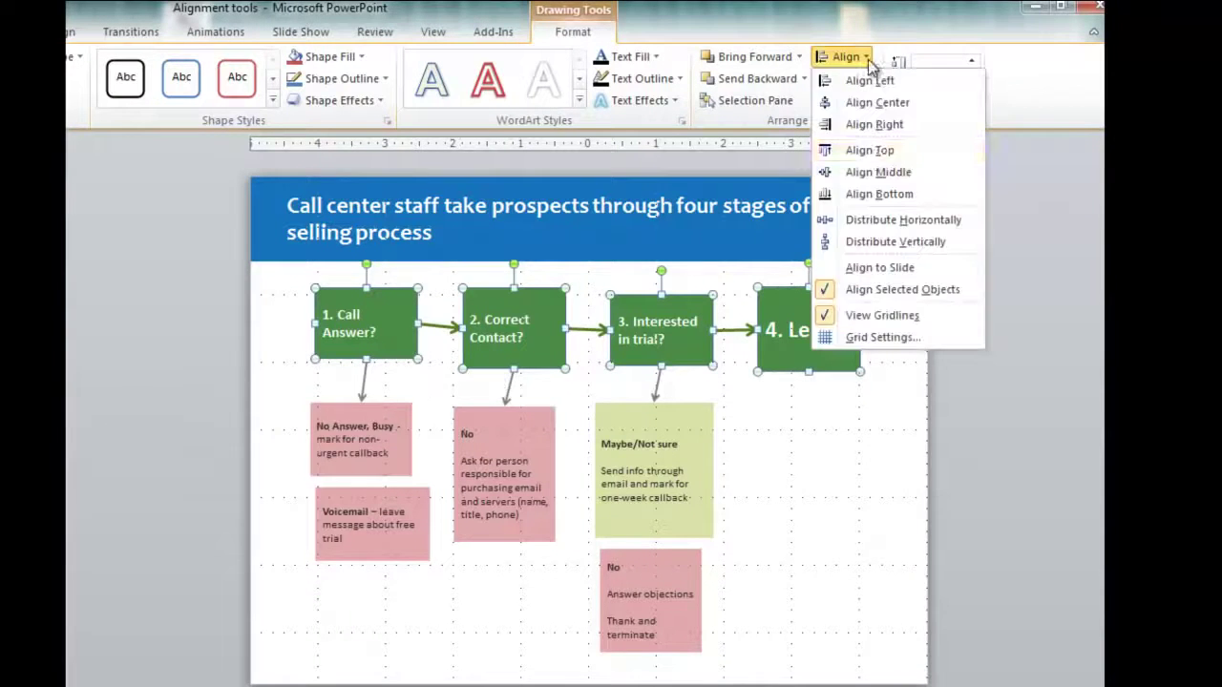
pyautogui.click(869, 150)
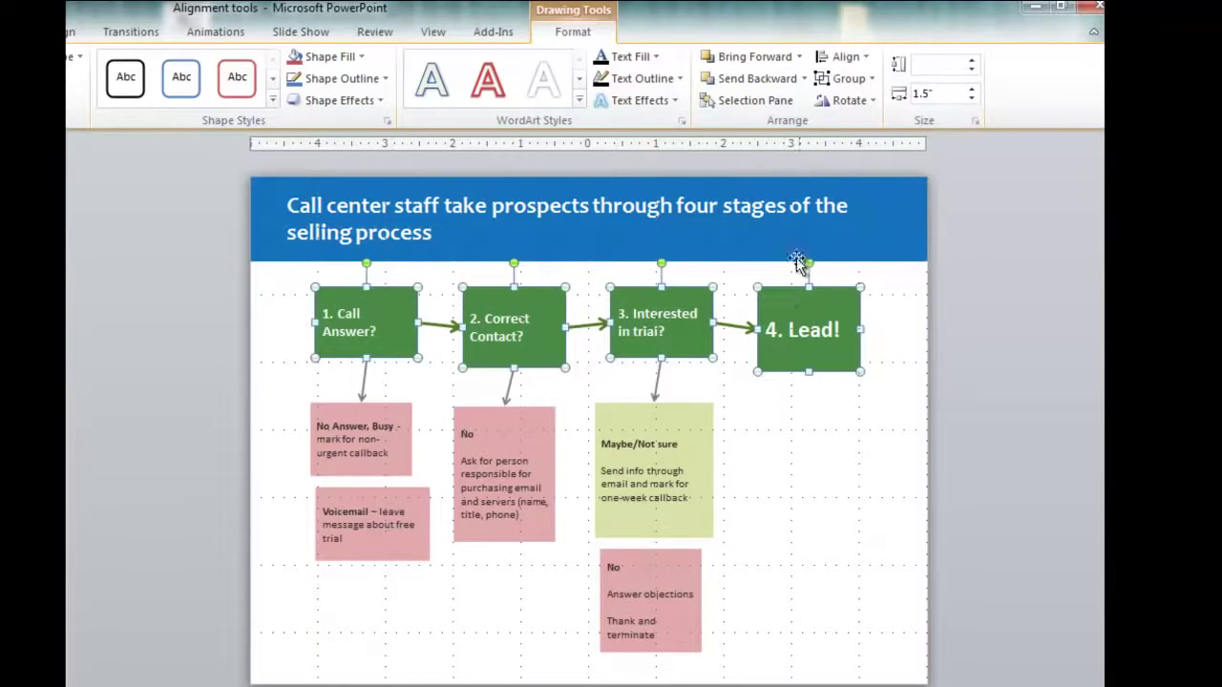
pyautogui.click(868, 60)
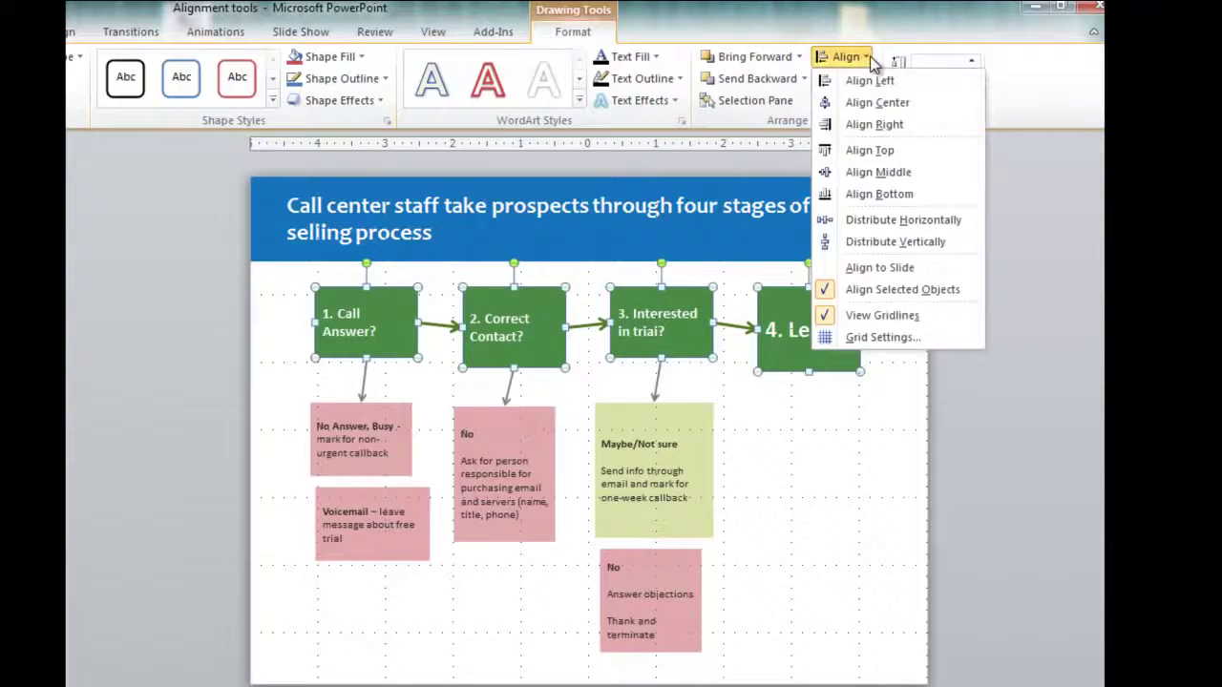
pyautogui.click(871, 193)
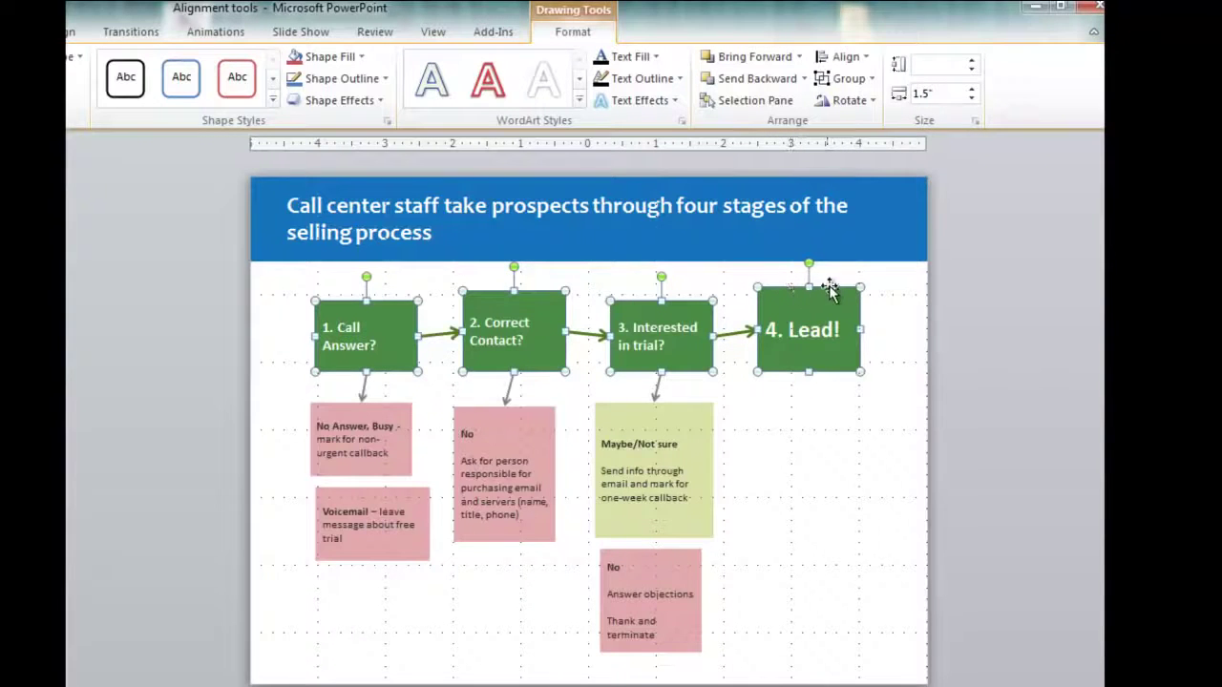
pyautogui.click(869, 58)
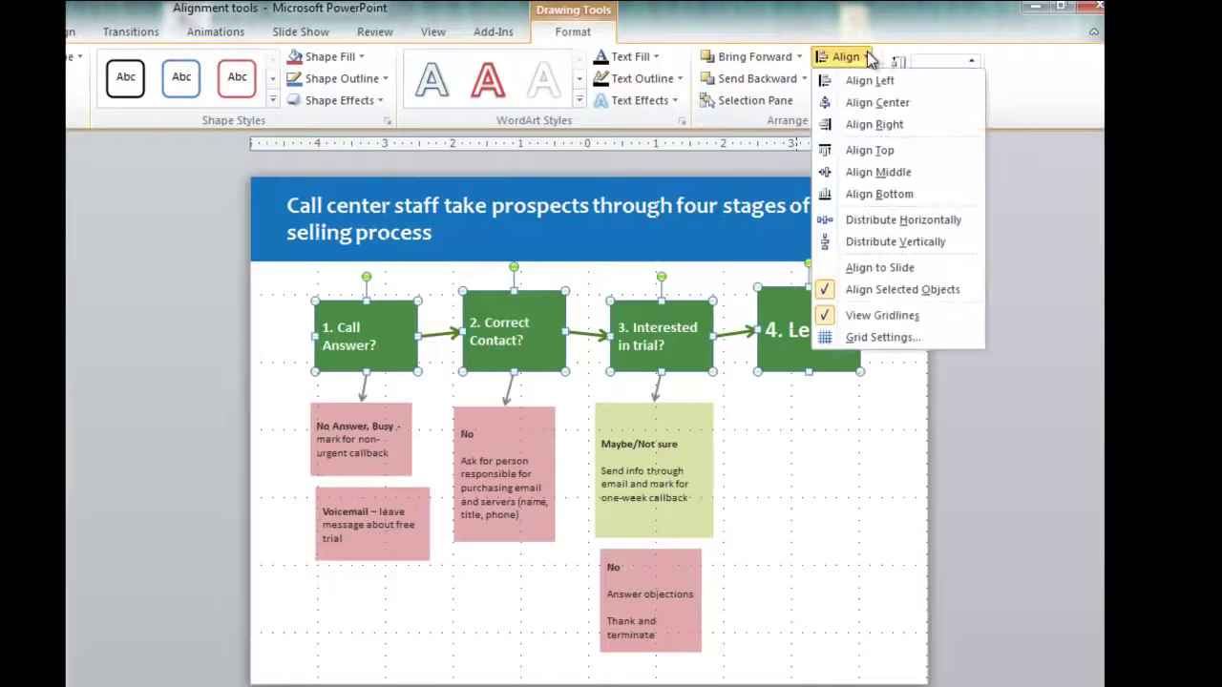
pyautogui.click(870, 149)
pyautogui.click(386, 349)
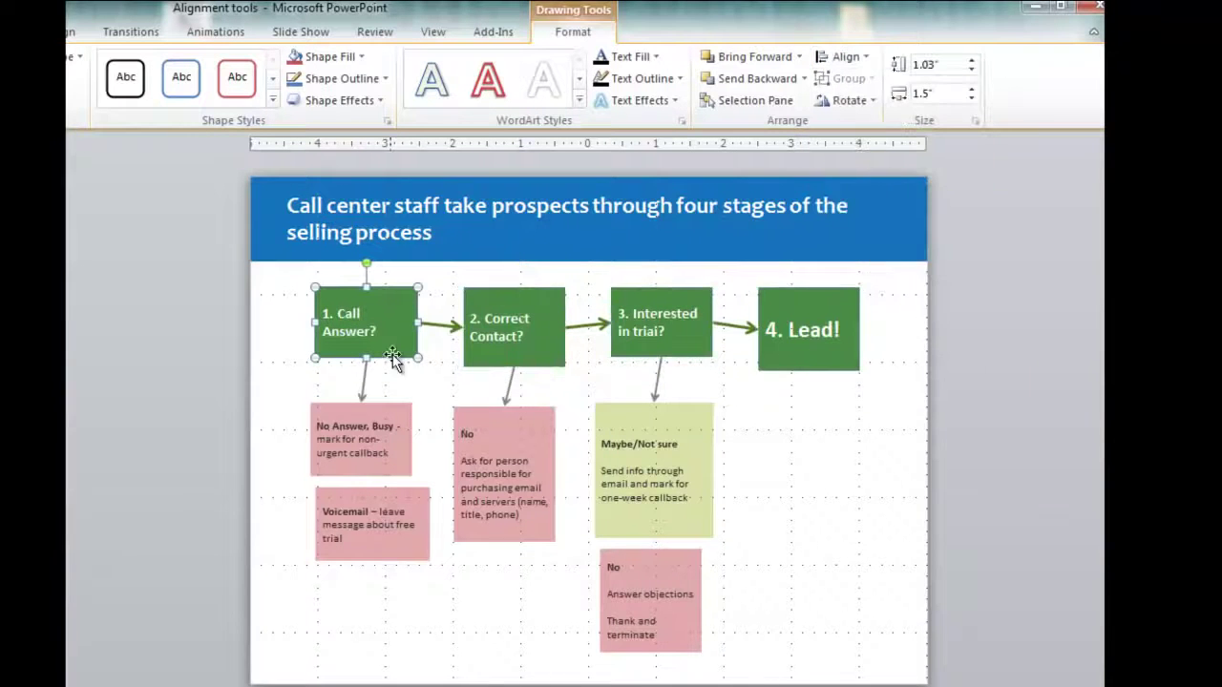
# Left-align the No Answer, Busy and Voicemail notes with the 1. Call Answer? box.
pyautogui.click(402, 471)
pyautogui.keyDown('shift'); pyautogui.click(416, 543); pyautogui.keyUp('shift')
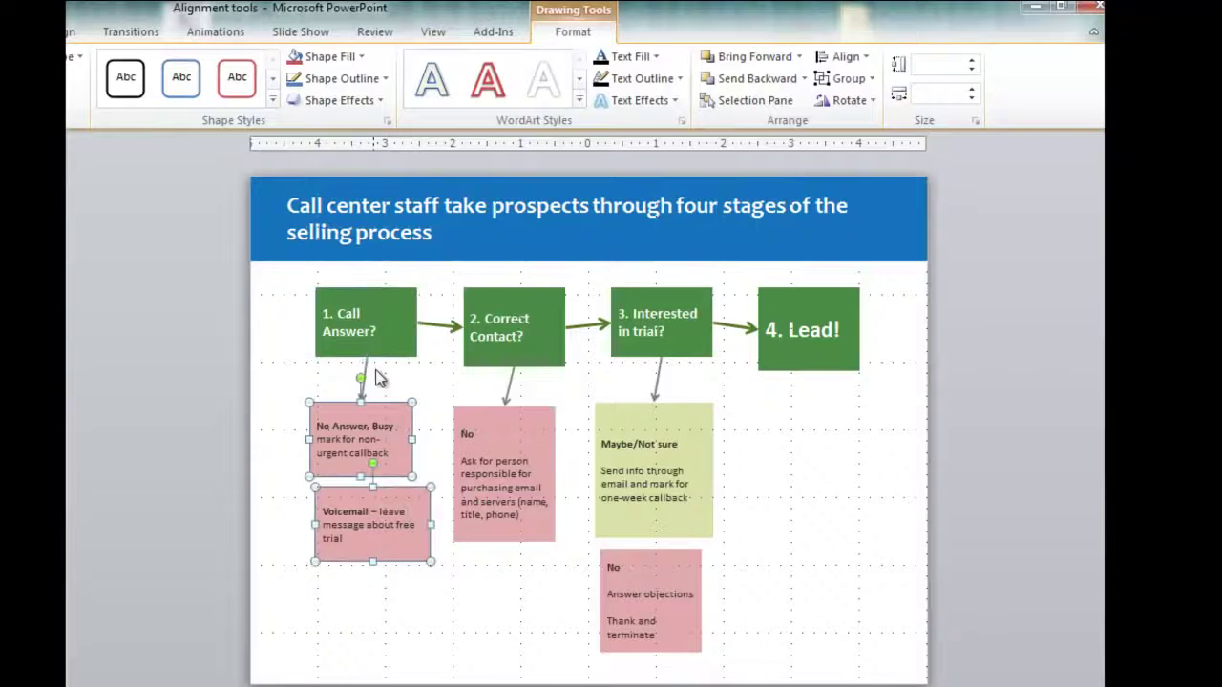
pyautogui.keyDown('shift'); pyautogui.click(325, 353); pyautogui.keyUp('shift')
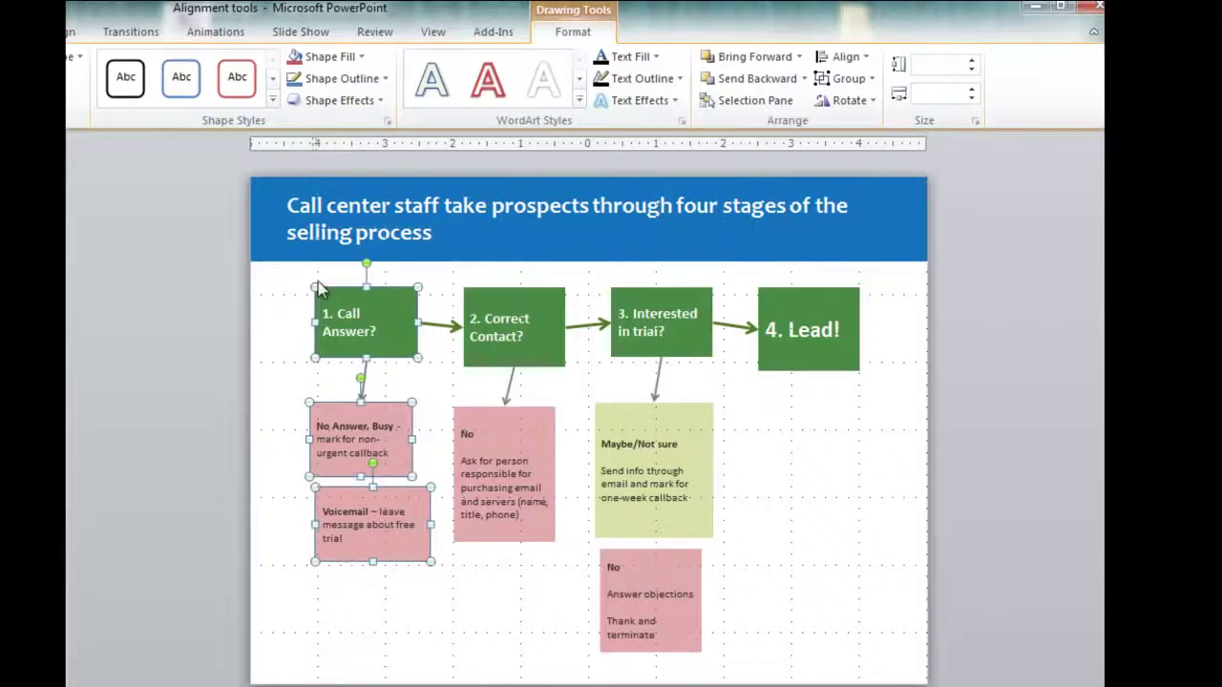
pyautogui.click(846, 56)
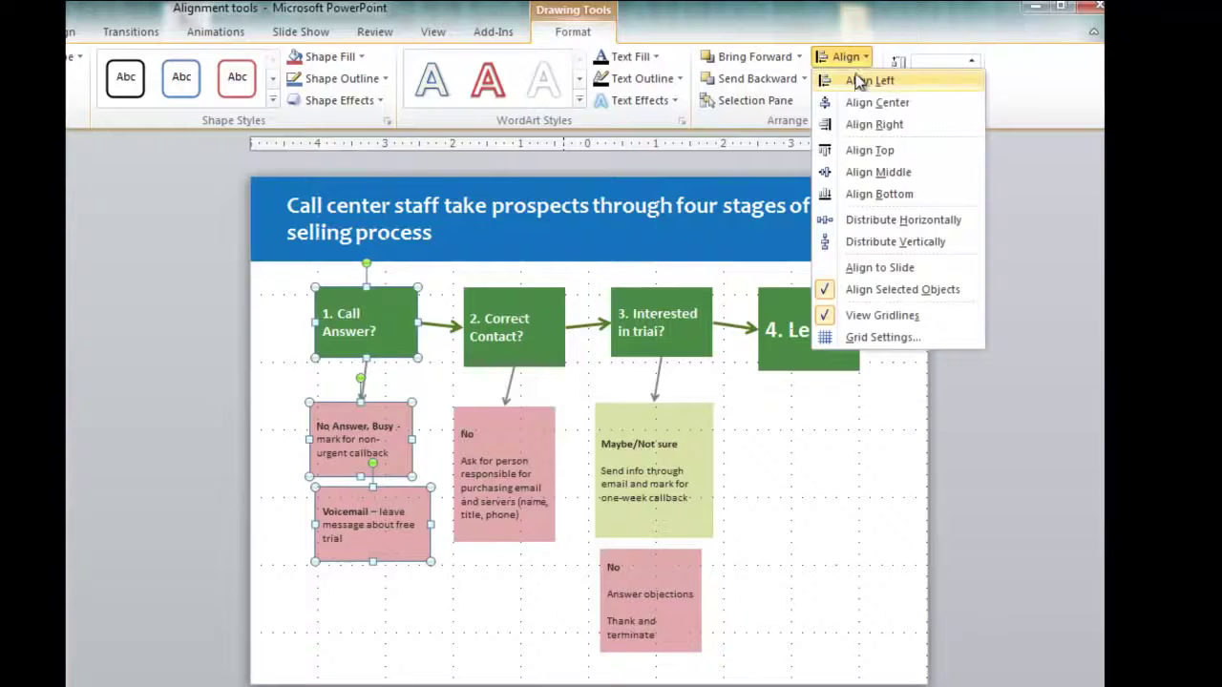
pyautogui.click(856, 81)
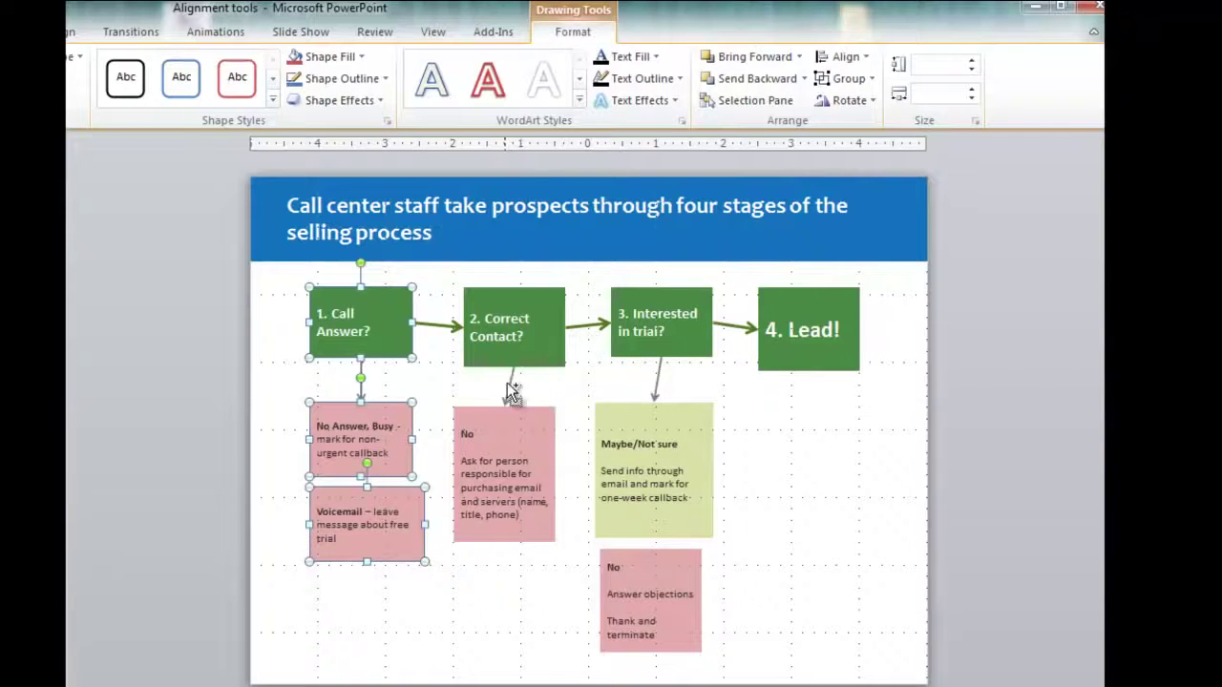
# Nudge the No Answer, Busy and Voicemail notes slightly to the right.
pyautogui.click(413, 611)
pyautogui.click(398, 461)
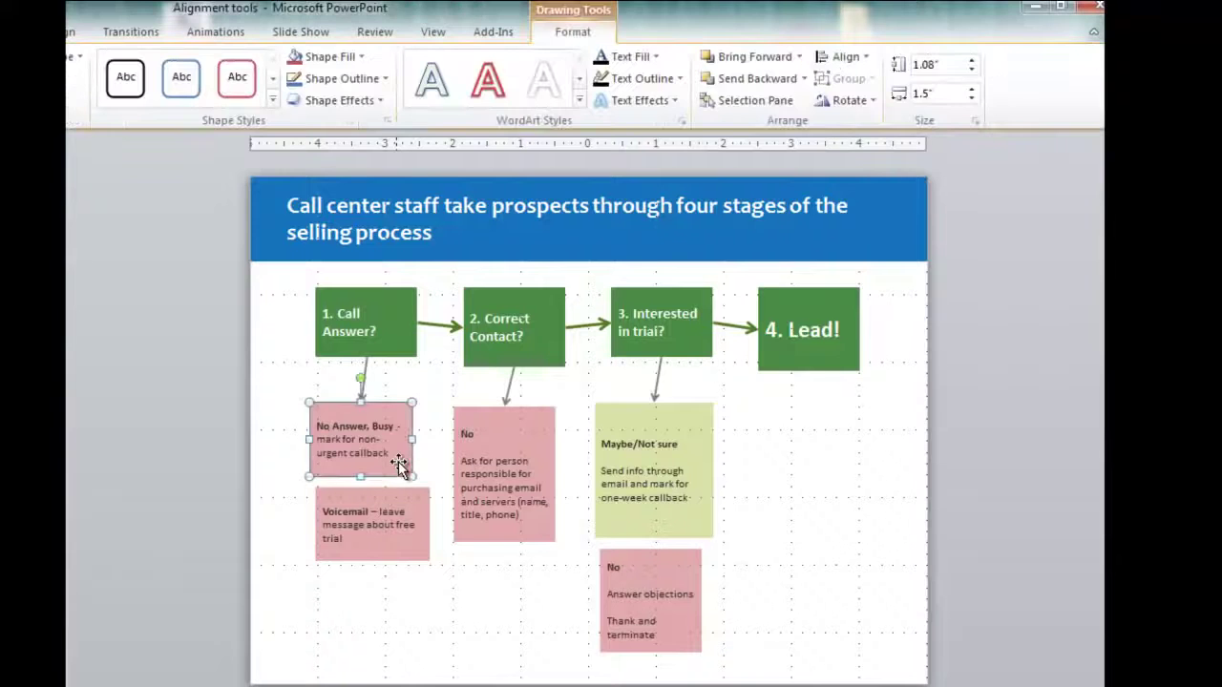
pyautogui.moveTo(396, 467); pyautogui.dragTo(409, 466)
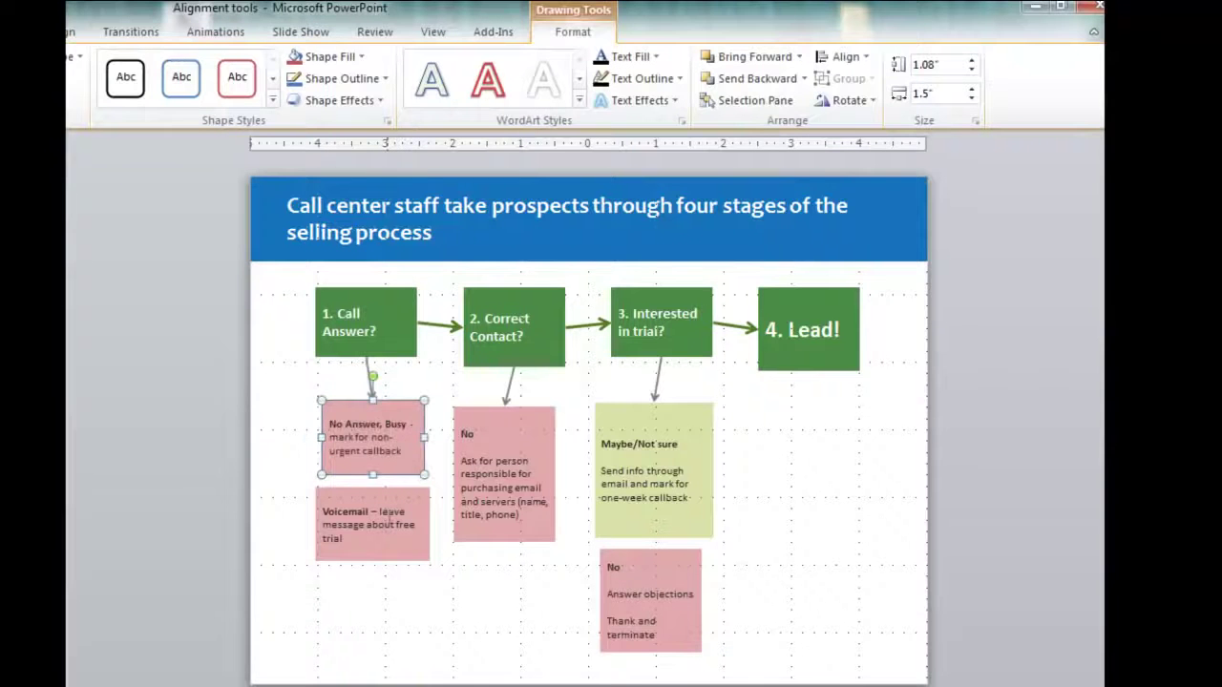
pyautogui.click(405, 548)
pyautogui.moveTo(406, 549); pyautogui.dragTo(415, 549)
pyautogui.click(420, 601)
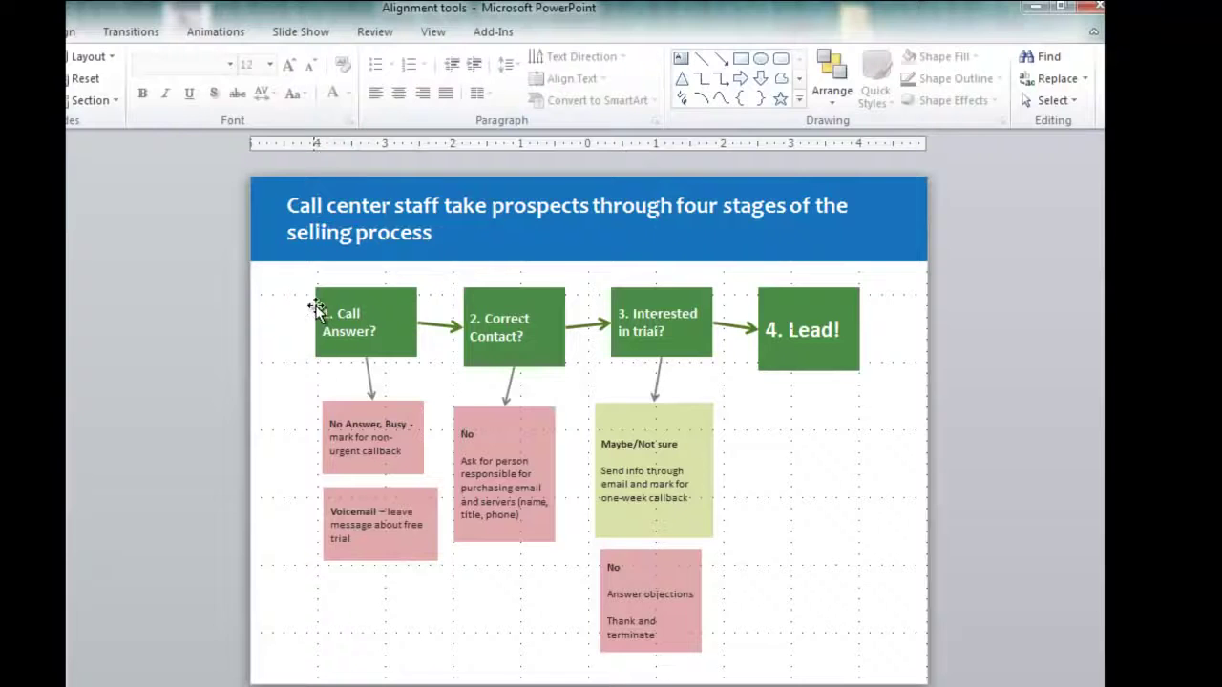
# Left-align 1. Call Answer? with its No Answer, Busy and Voicemail notes.
pyautogui.click(341, 350)
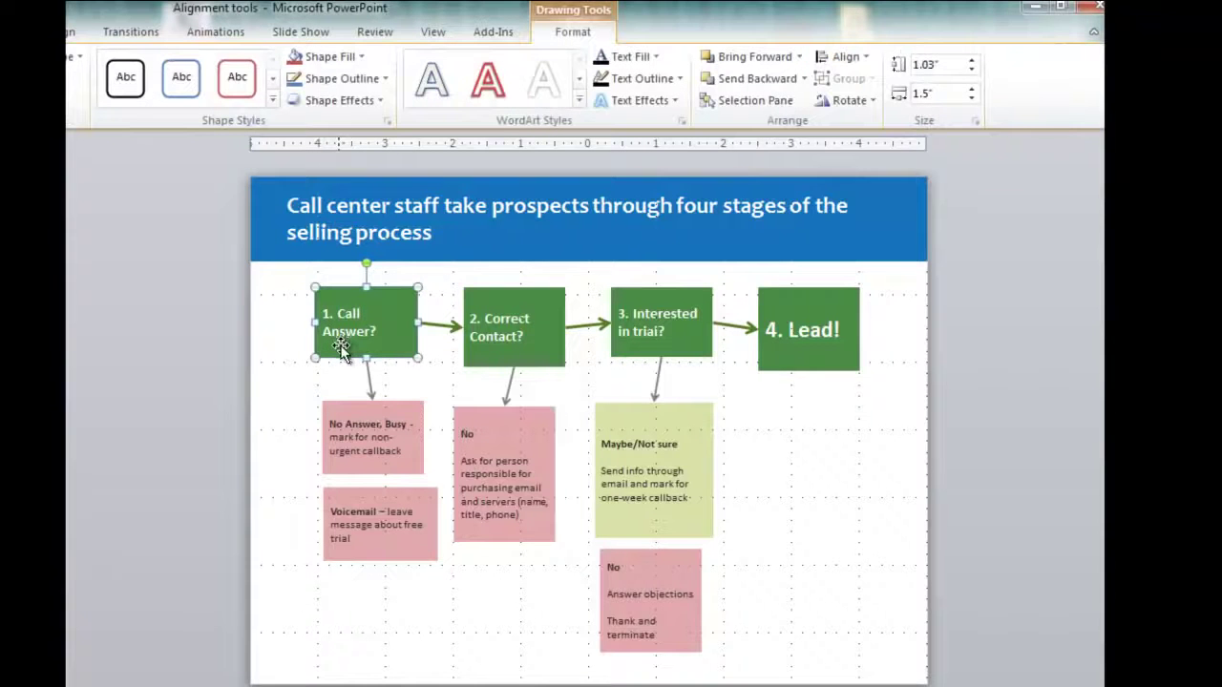
pyautogui.keyDown('shift'); pyautogui.click(416, 456); pyautogui.keyUp('shift')
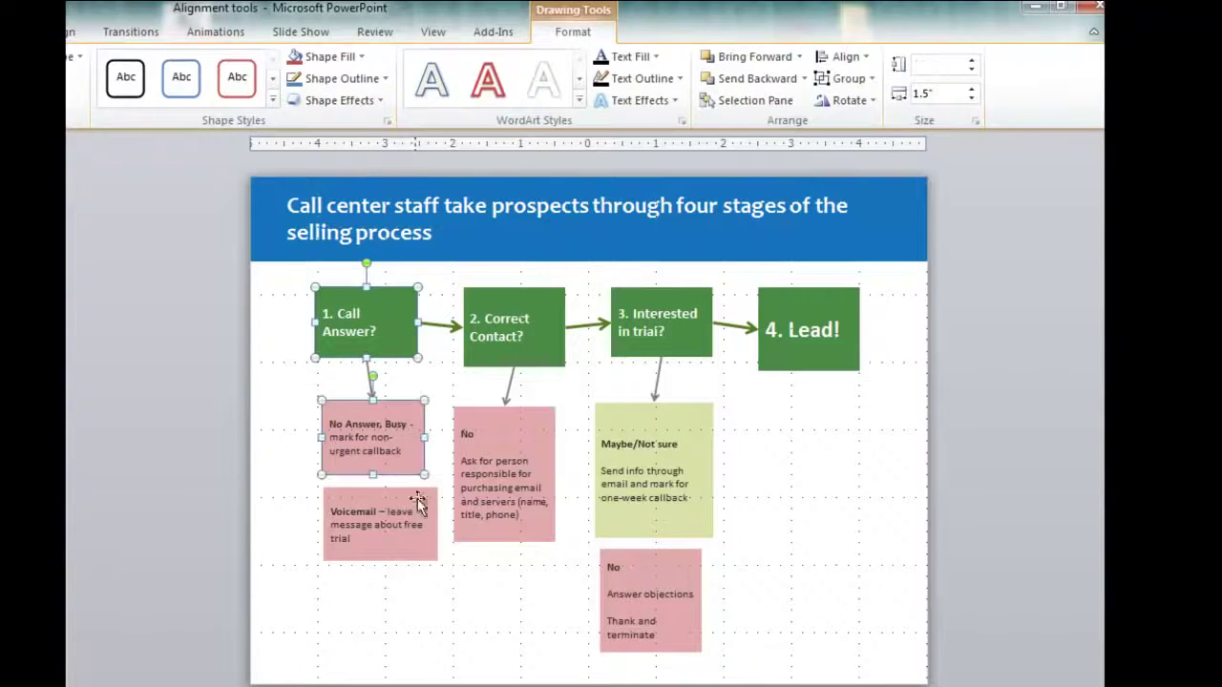
pyautogui.keyDown('shift'); pyautogui.click(429, 533); pyautogui.keyUp('shift')
pyautogui.click(847, 57)
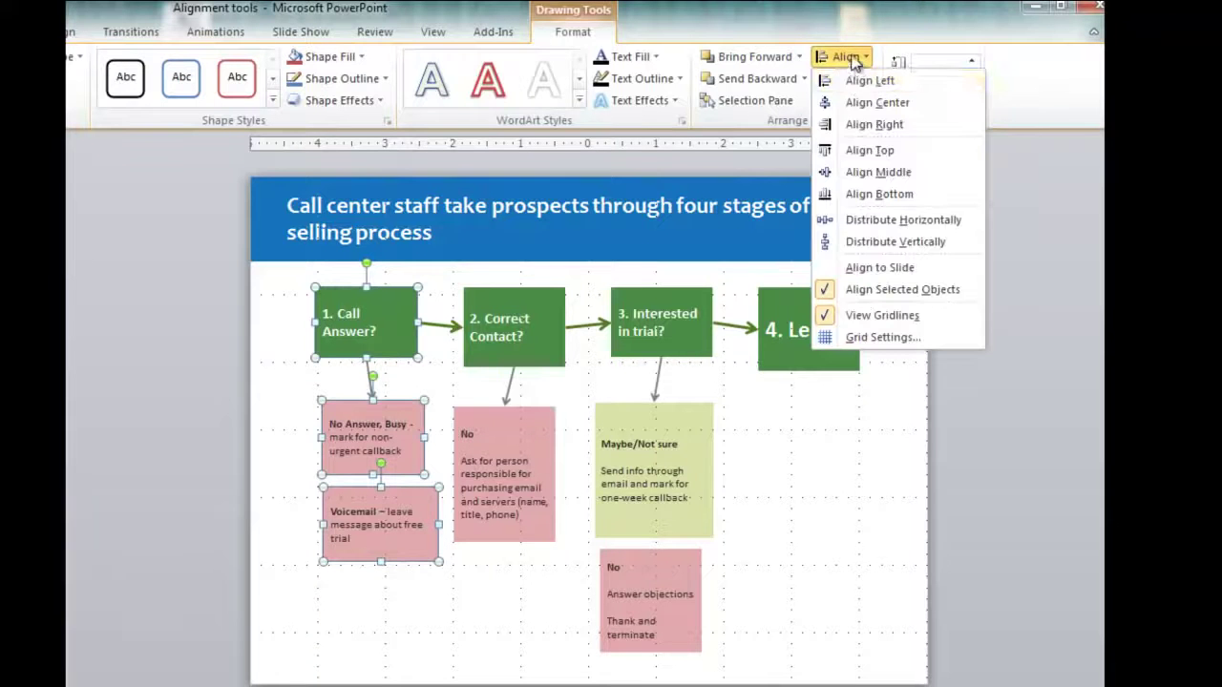
pyautogui.click(872, 79)
pyautogui.click(374, 618)
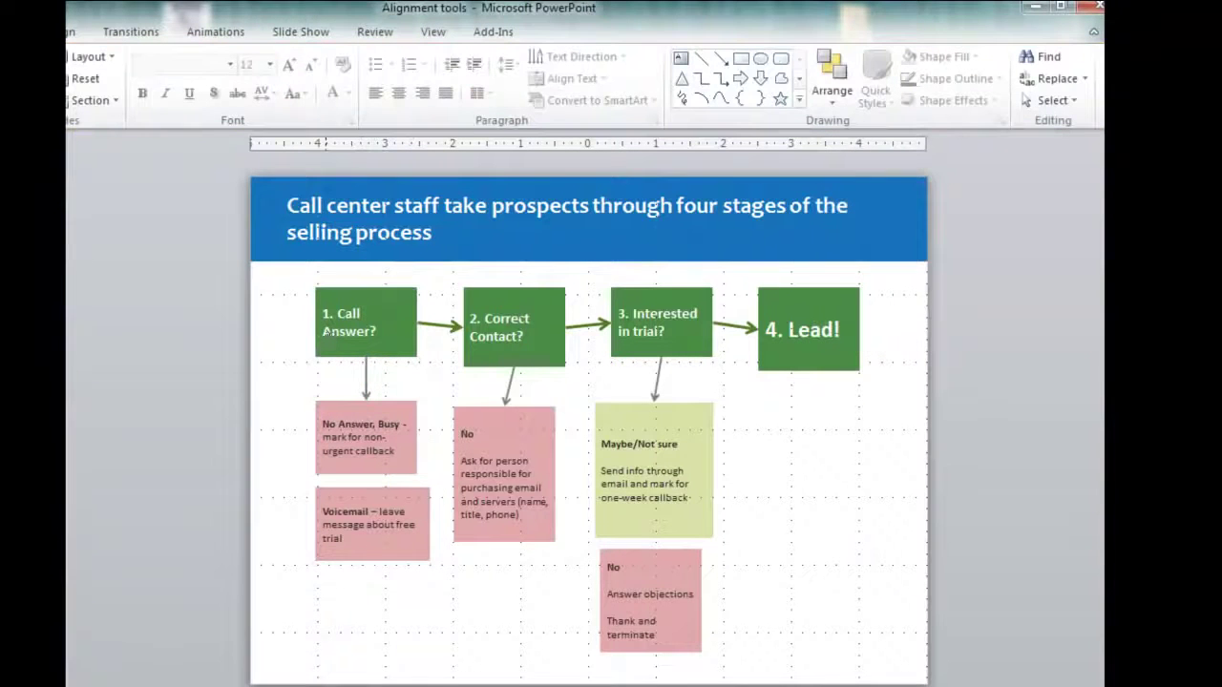
# Move the No note right and left-align it with 2. Correct Contact?
pyautogui.click(482, 367)
pyautogui.keyDown('shift'); pyautogui.click(549, 439); pyautogui.keyUp('shift')
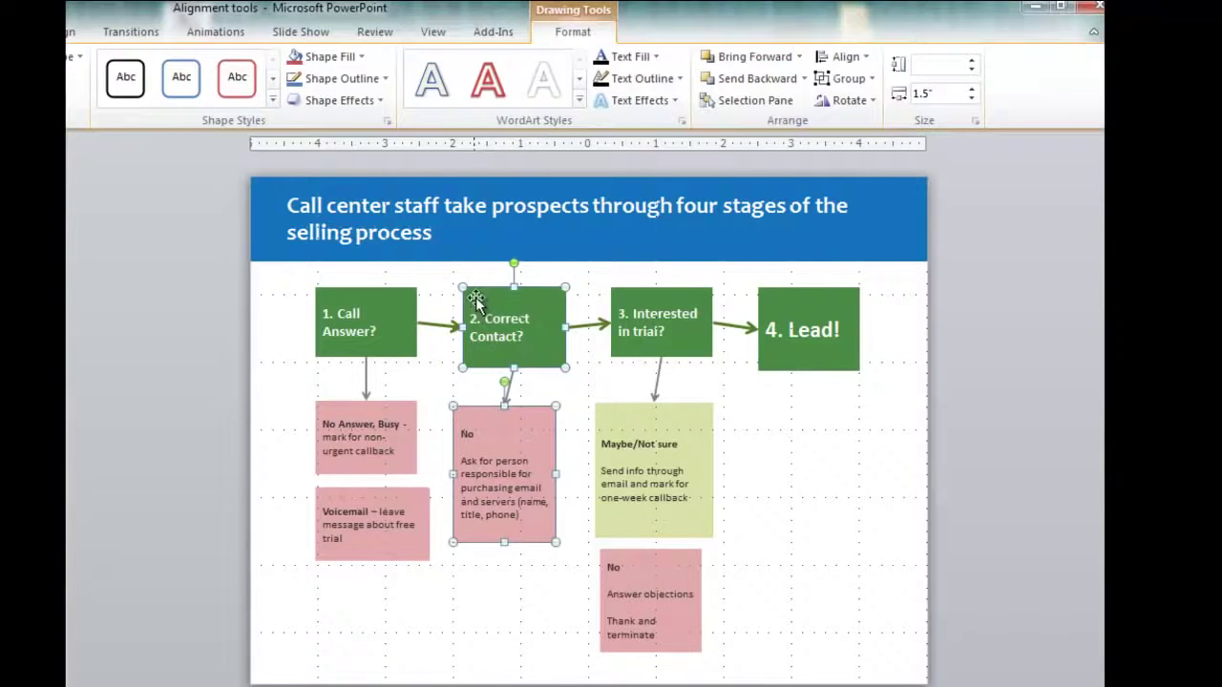
pyautogui.click(496, 584)
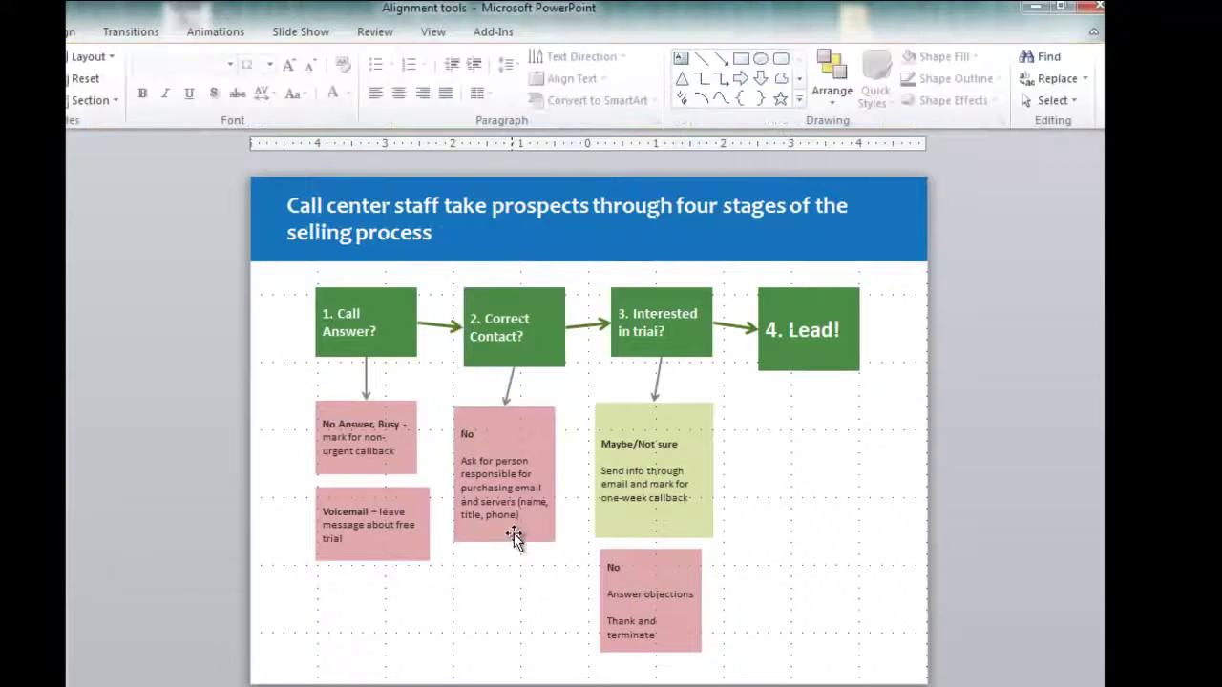
pyautogui.moveTo(513, 540); pyautogui.dragTo(537, 533)
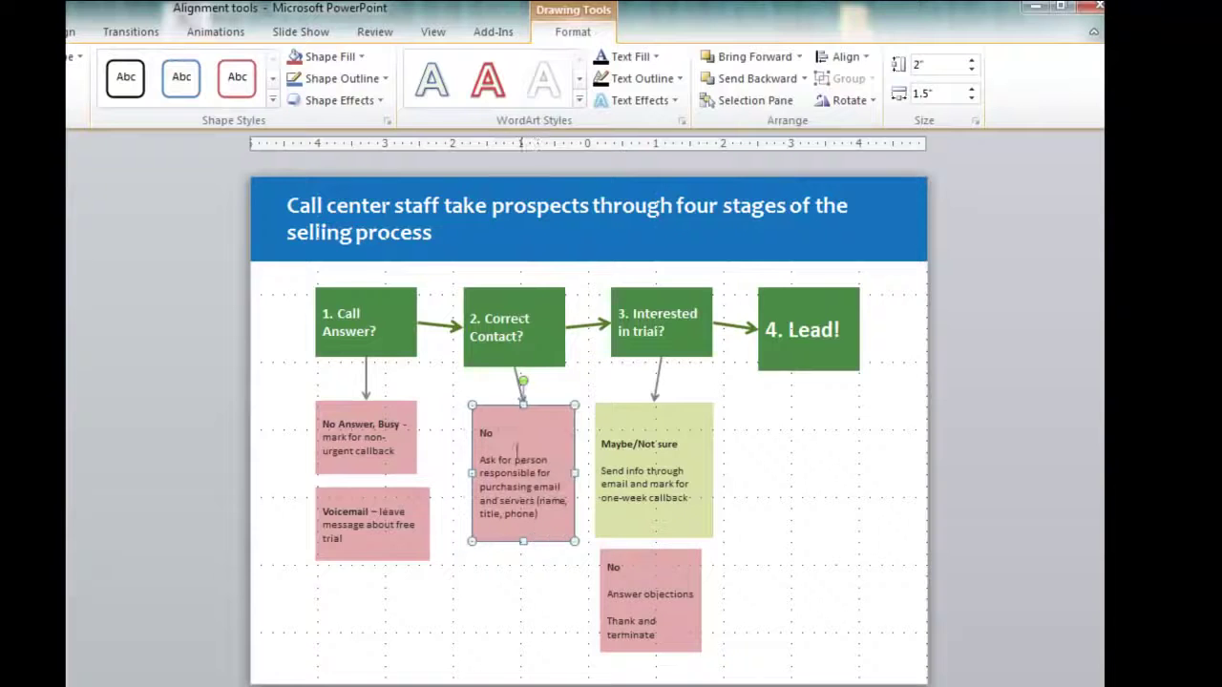
pyautogui.keyDown('shift'); pyautogui.click(489, 360); pyautogui.keyUp('shift')
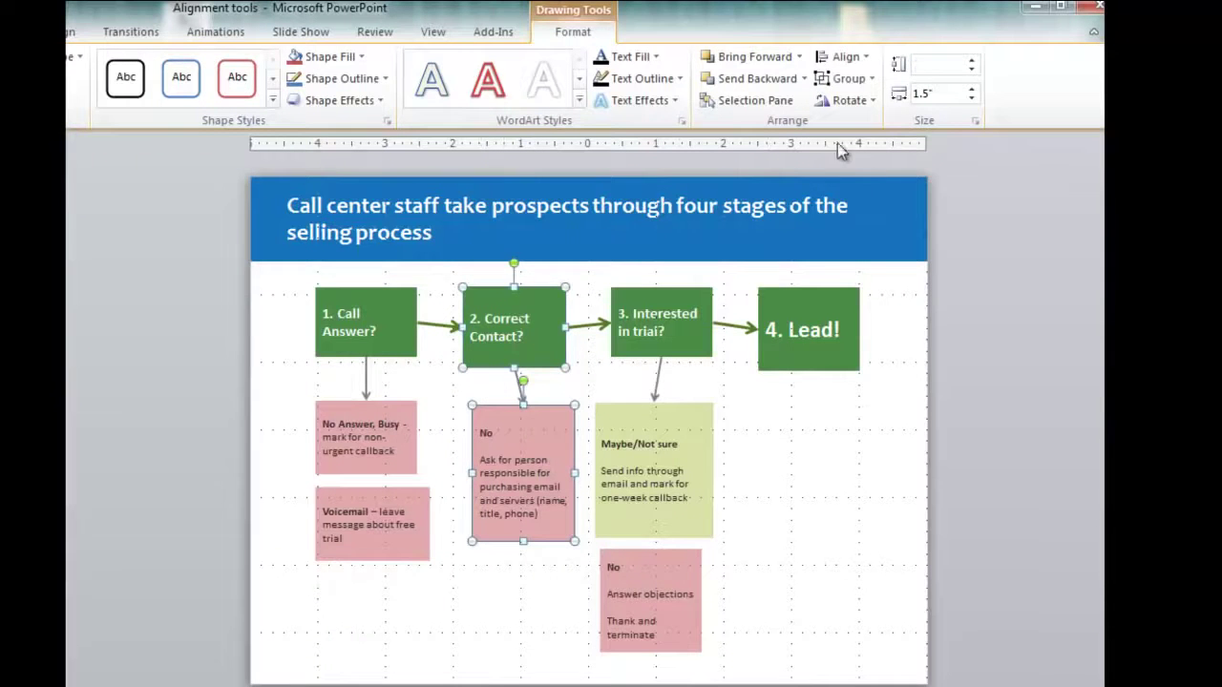
pyautogui.click(857, 58)
pyautogui.click(863, 80)
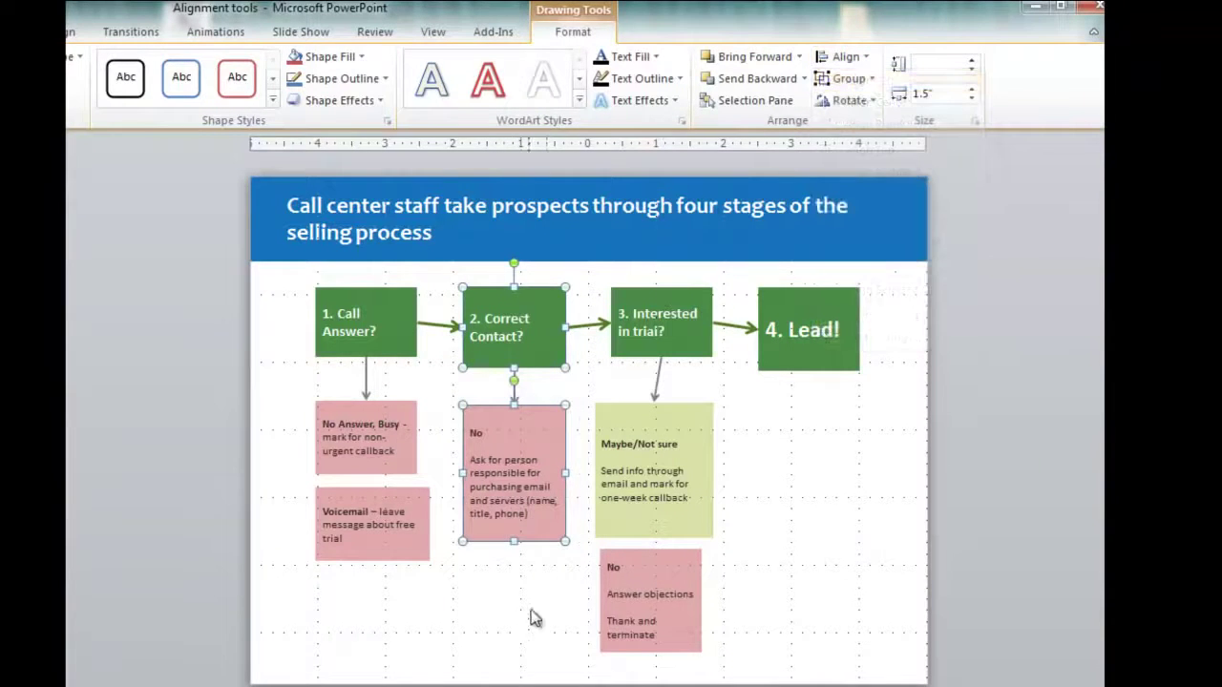
pyautogui.click(721, 565)
# Shift the Maybe/Not sure and No notes right and left-align them with 3. Interested in trial?
pyautogui.click(701, 516)
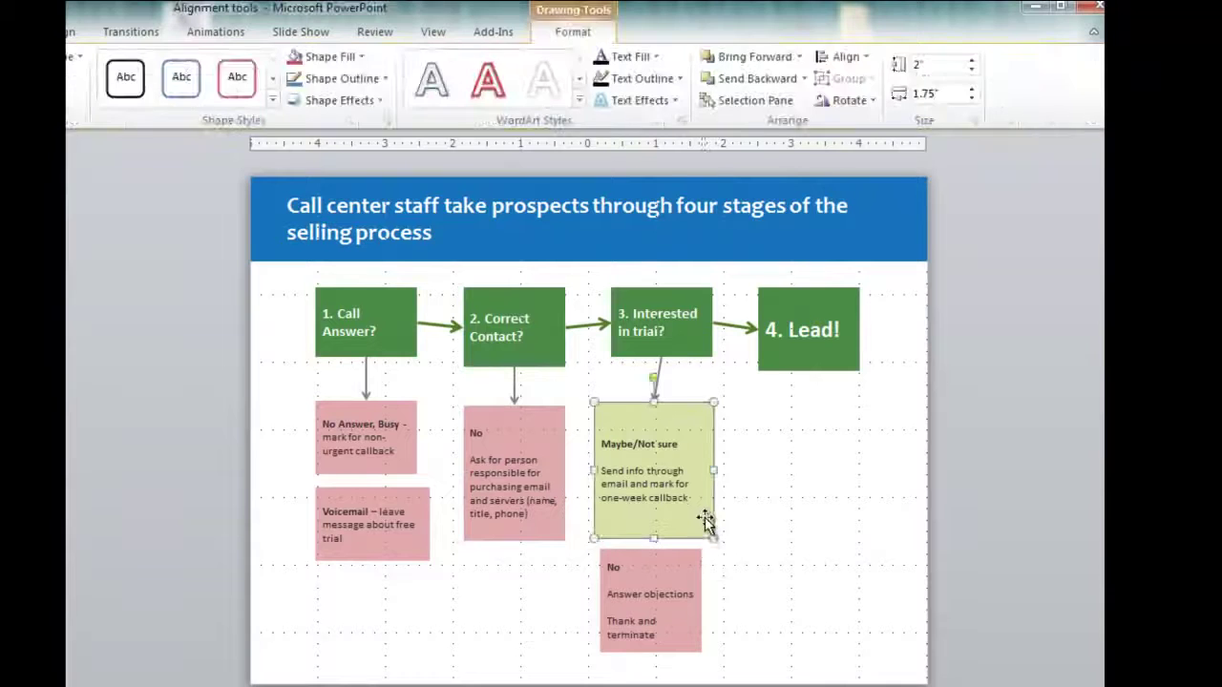
pyautogui.keyDown('shift'); pyautogui.click(694, 571); pyautogui.keyUp('shift')
pyautogui.moveTo(693, 572); pyautogui.dragTo(728, 571)
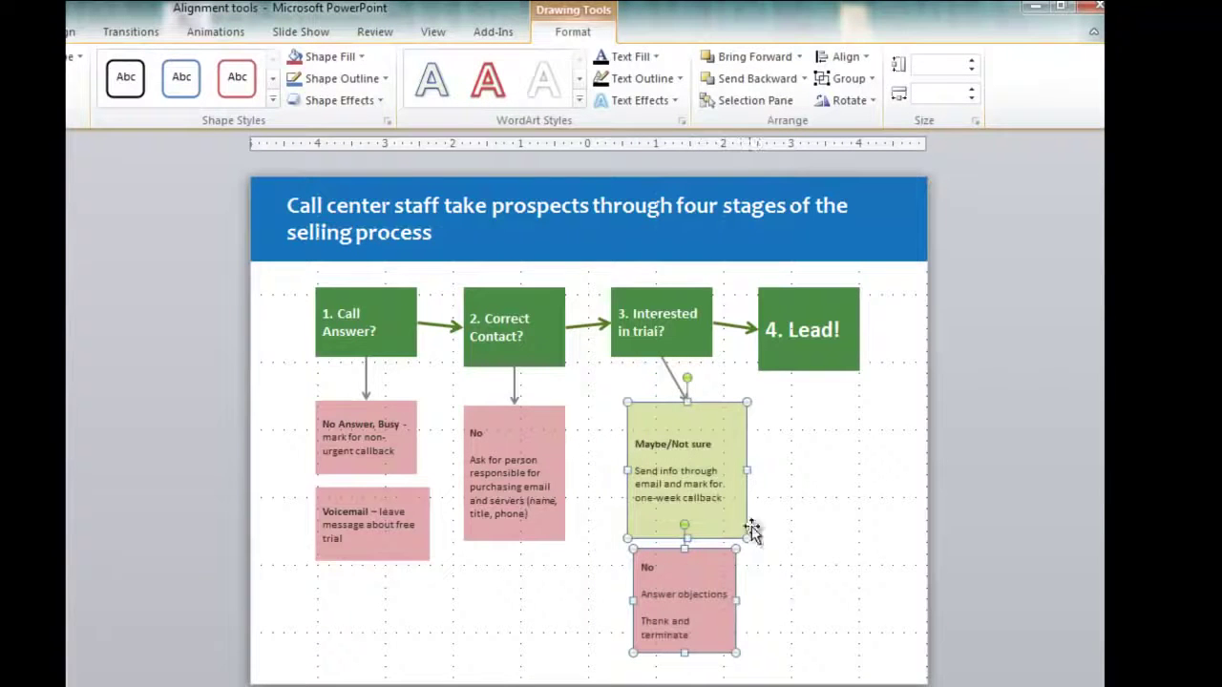
pyautogui.keyDown('shift'); pyautogui.click(693, 336); pyautogui.keyUp('shift')
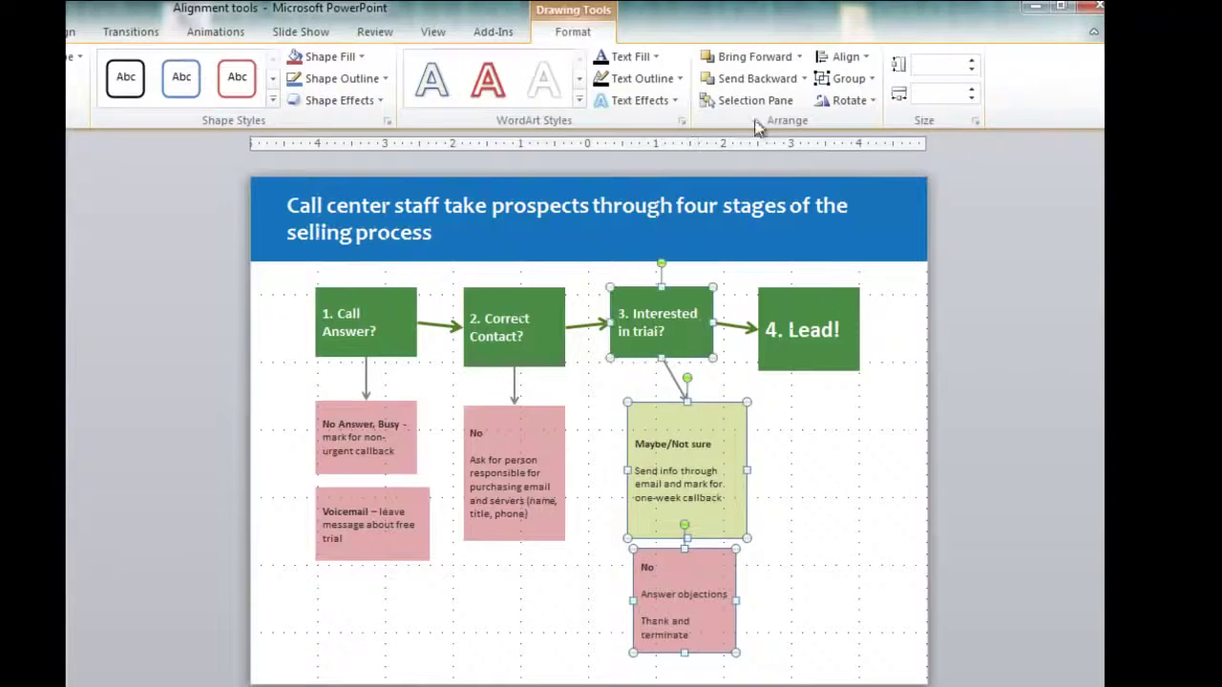
pyautogui.click(837, 57)
pyautogui.click(867, 81)
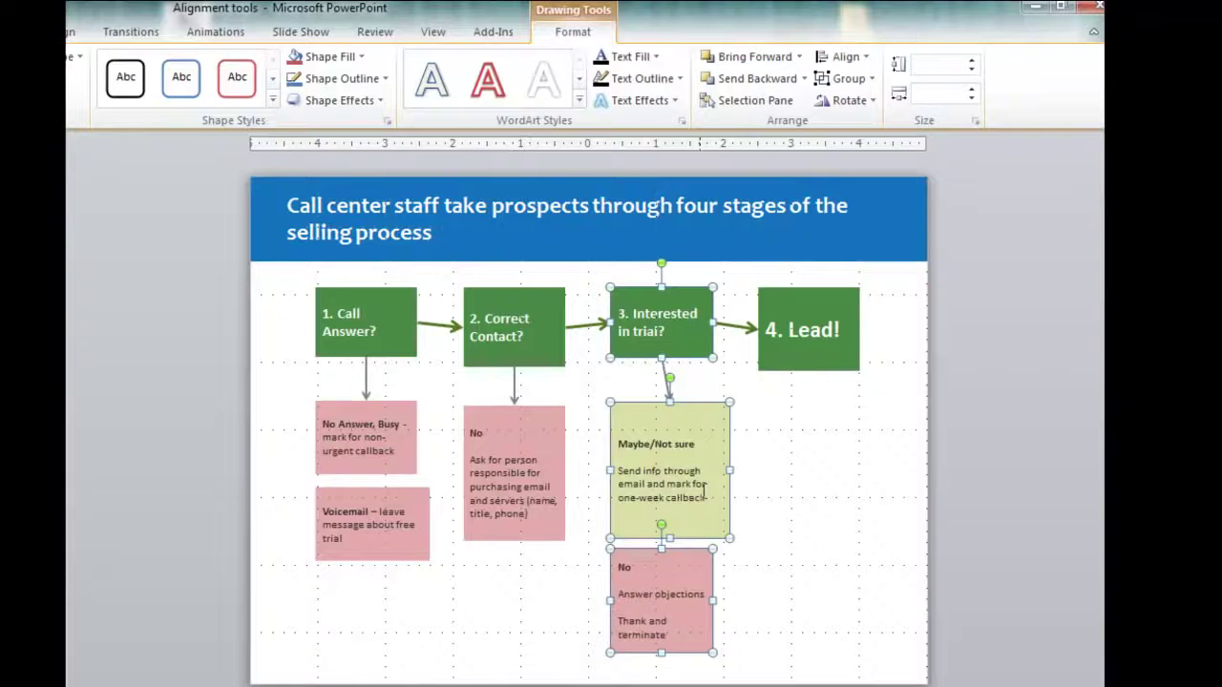
# Try Align Right on the third stage and its notes.
pyautogui.click(860, 59)
pyautogui.press('Escape')
pyautogui.click(859, 58)
pyautogui.click(857, 128)
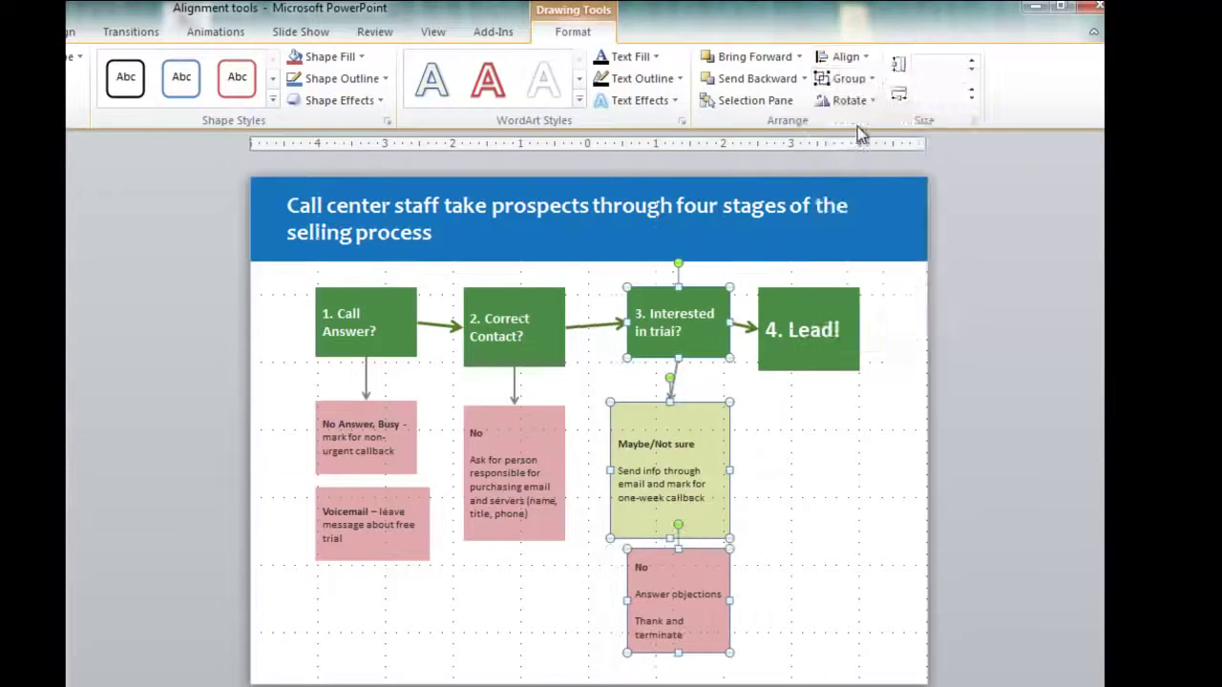
# Undo Align Right, then narrow the Maybe/Not sure and Voicemail notes to match neighbouring boxes.
pyautogui.hotkey('ctrl', 'z')
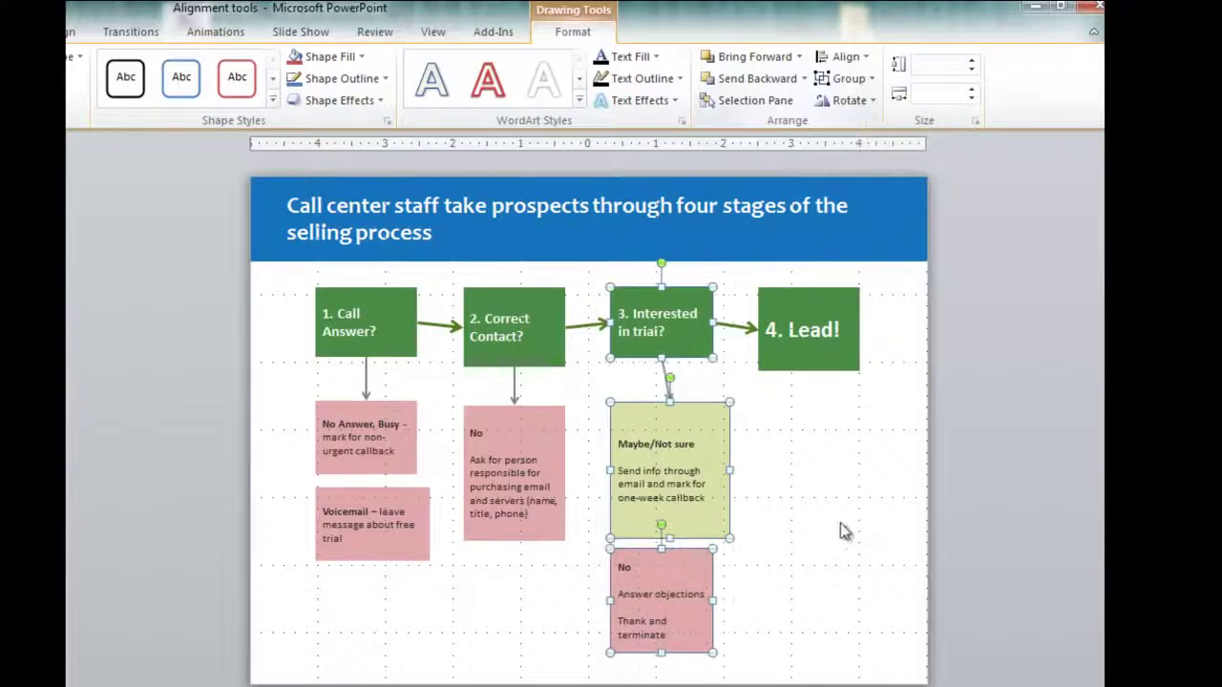
pyautogui.click(818, 574)
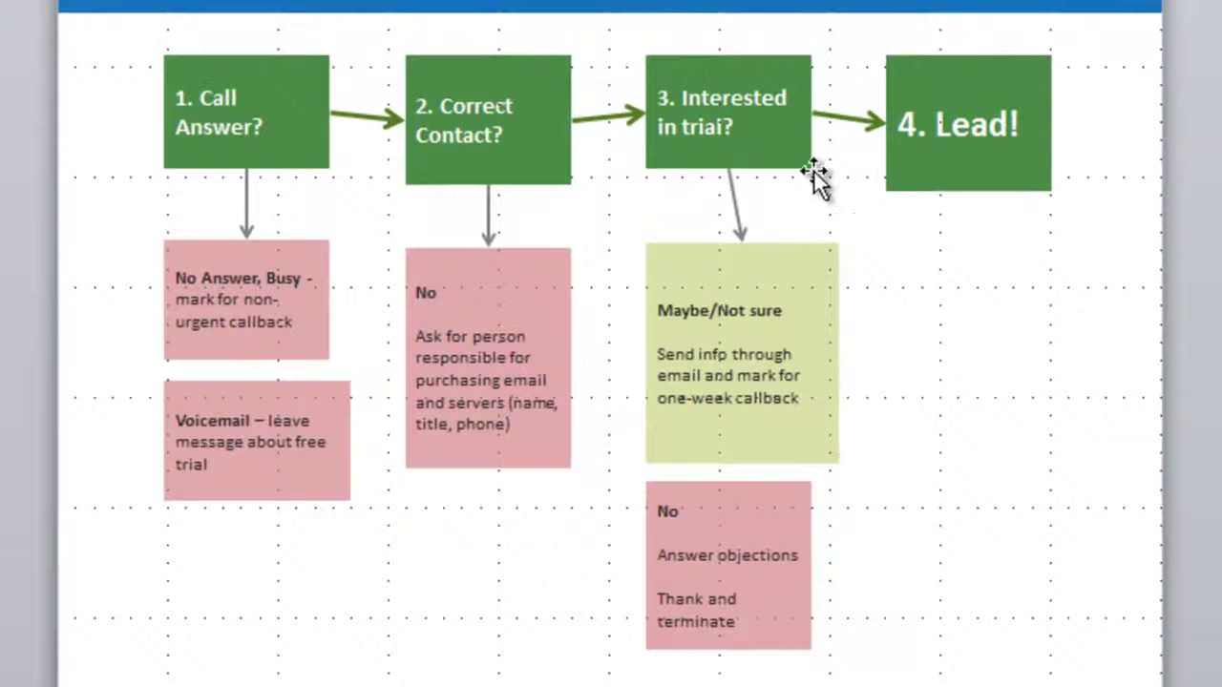
pyautogui.click(820, 367)
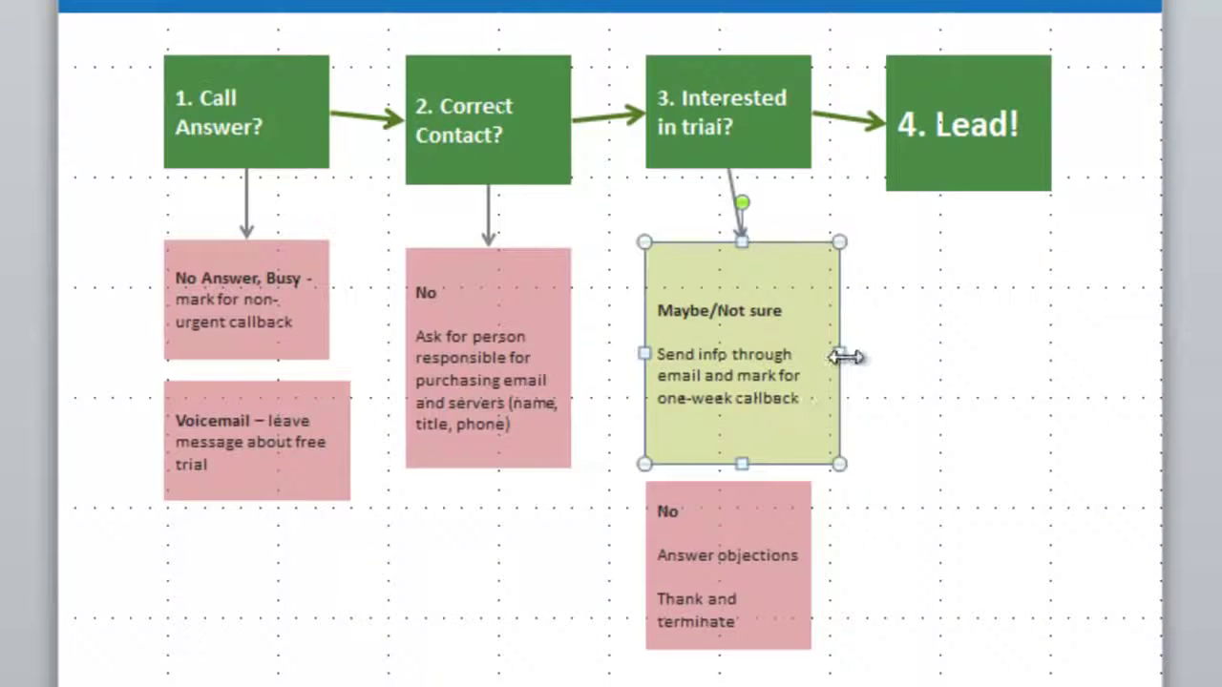
pyautogui.moveTo(841, 354); pyautogui.dragTo(816, 361)
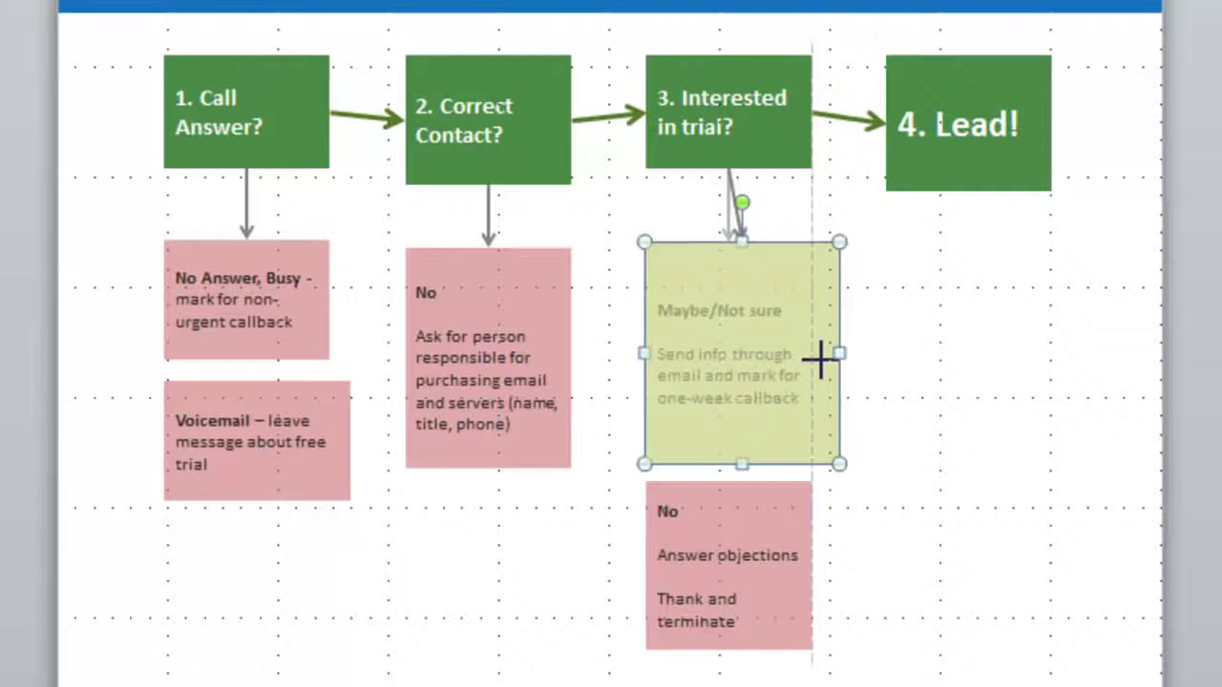
pyautogui.moveTo(818, 361); pyautogui.dragTo(819, 362)
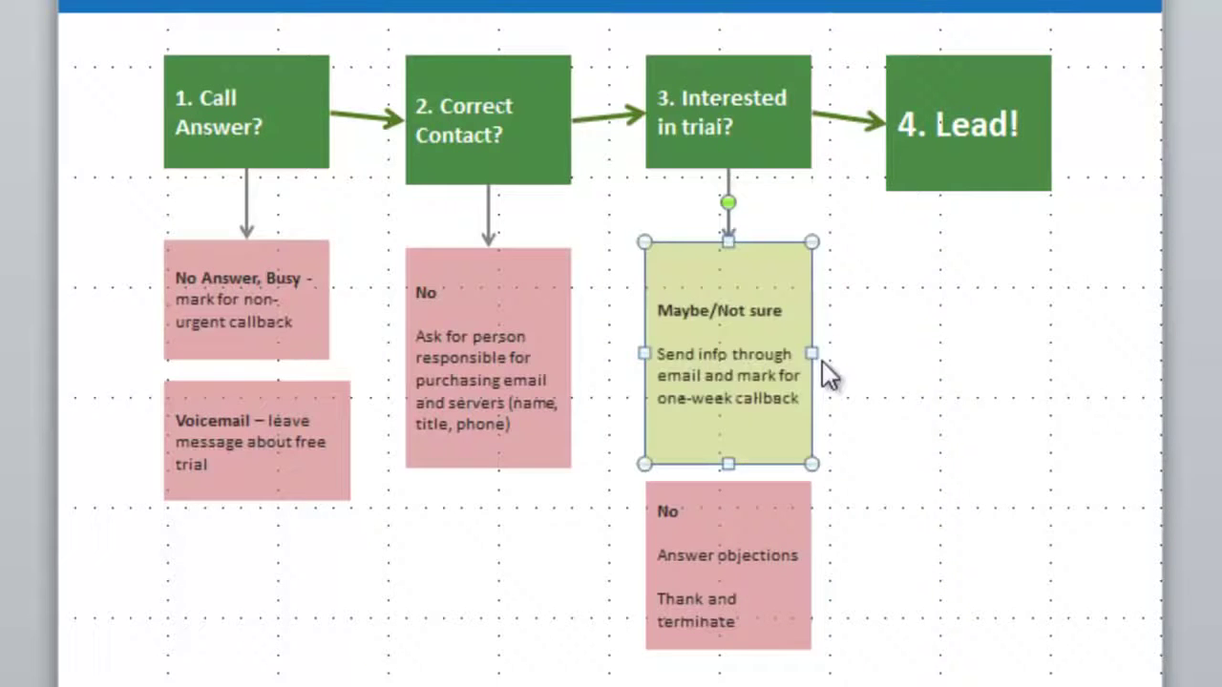
pyautogui.click(329, 411)
pyautogui.moveTo(352, 439); pyautogui.dragTo(332, 439)
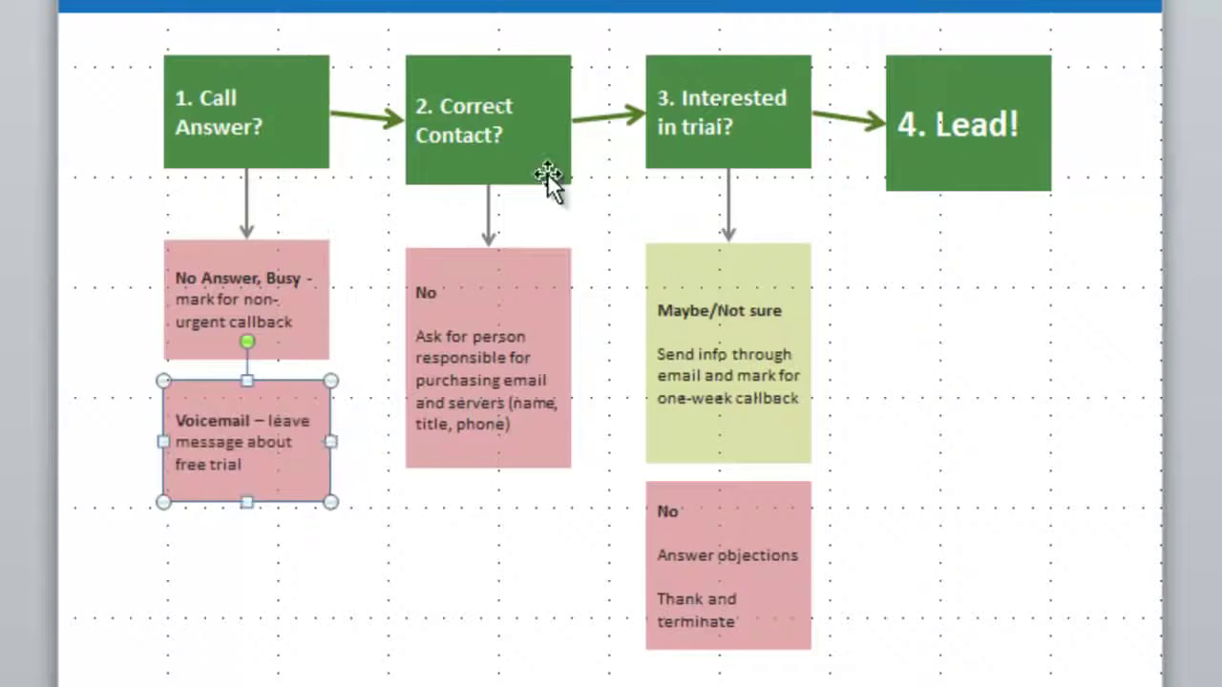
# Shorten the 2. Correct Contact? and 4. Lead! boxes to match the other stages' height.
pyautogui.click(504, 181)
pyautogui.moveTo(488, 186); pyautogui.dragTo(487, 168)
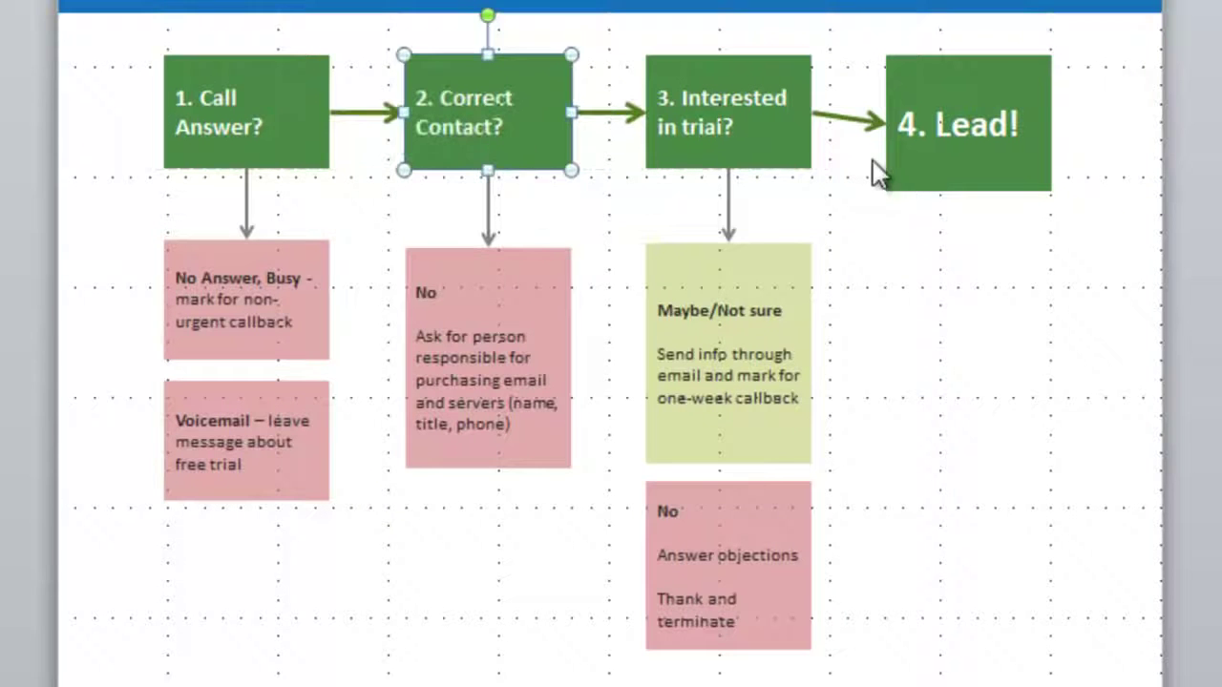
pyautogui.click(949, 189)
pyautogui.moveTo(967, 189); pyautogui.dragTo(967, 169)
# Deselect the resized 4. Lead! box, leaving all four stage boxes equal height.
pyautogui.click(990, 292)
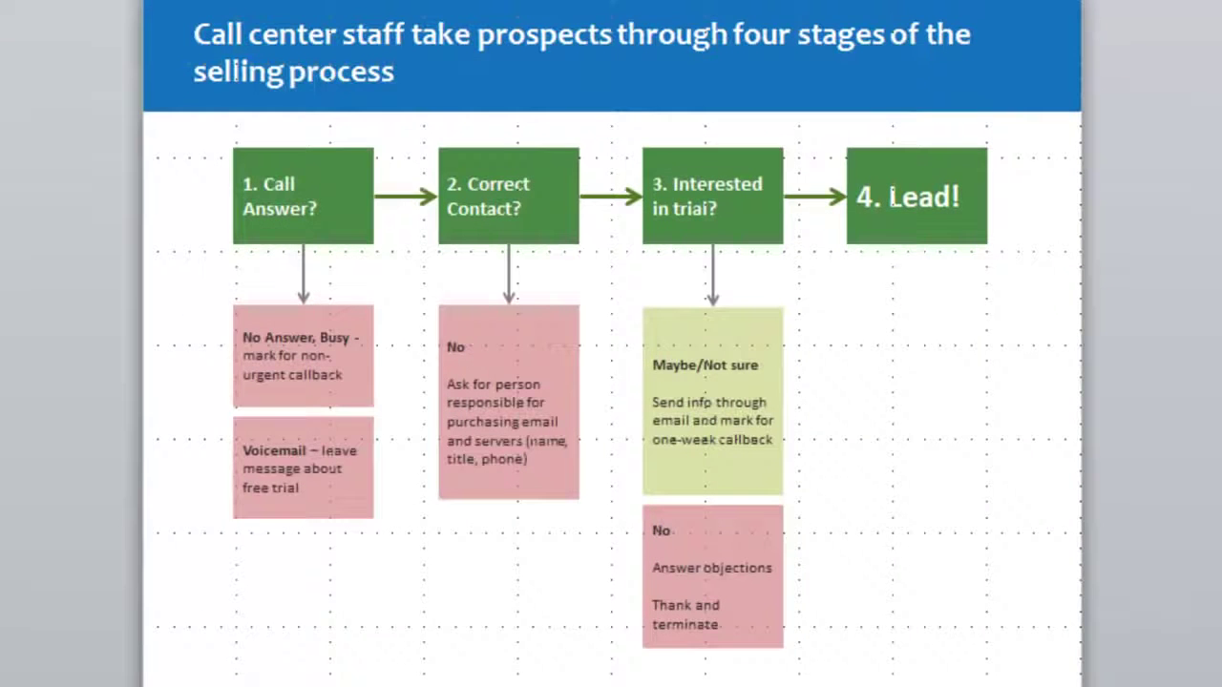